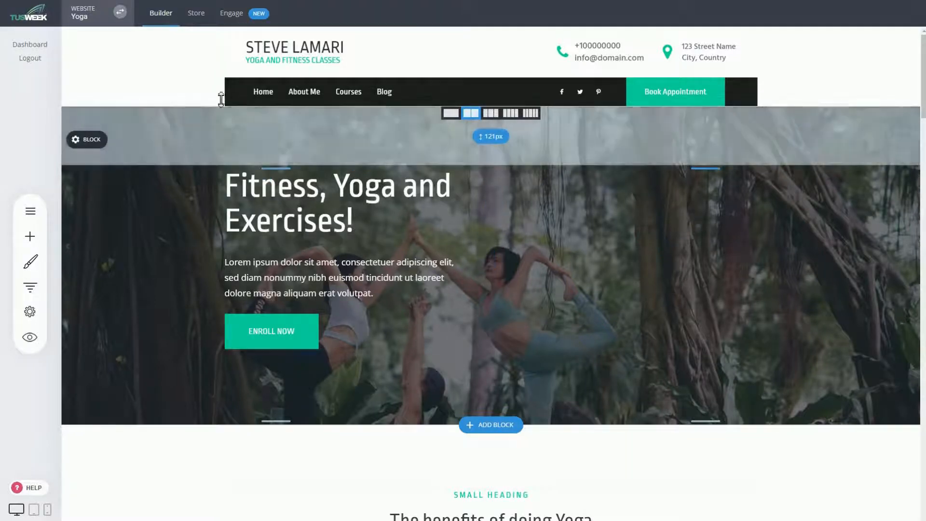
# Create a new physical product in the online store and title it "Physical"
pyautogui.click(203, 20)
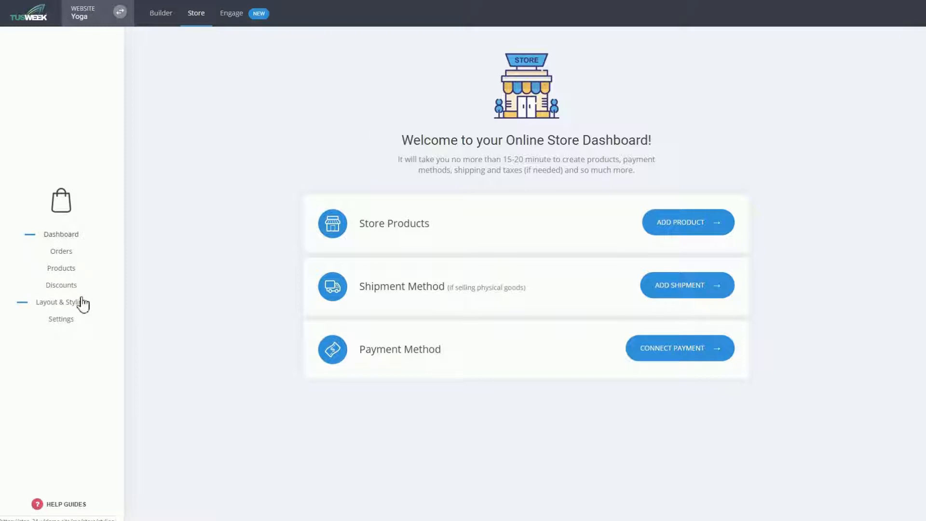
pyautogui.click(68, 272)
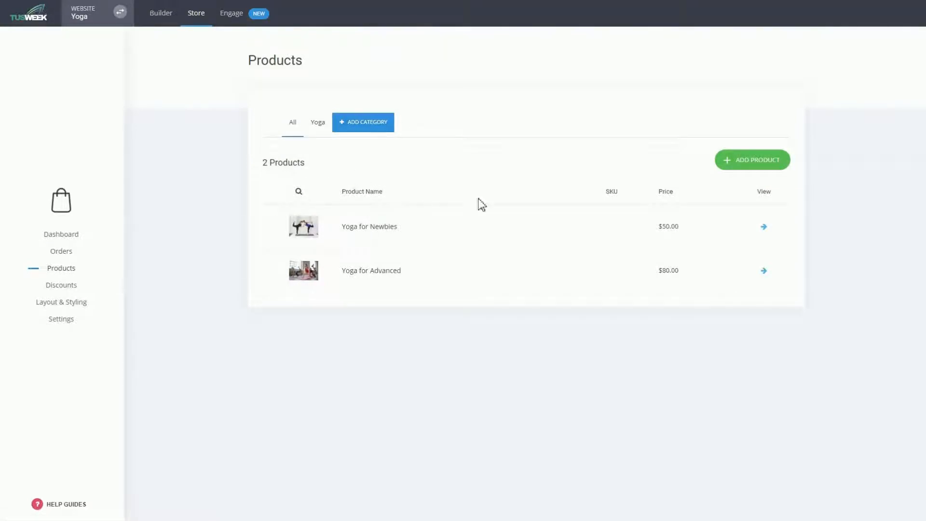
pyautogui.click(742, 165)
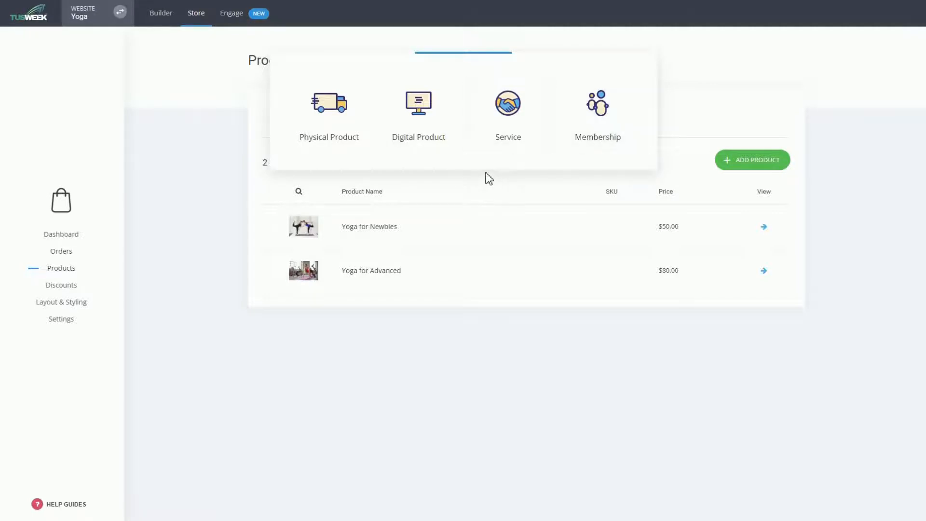
pyautogui.click(330, 137)
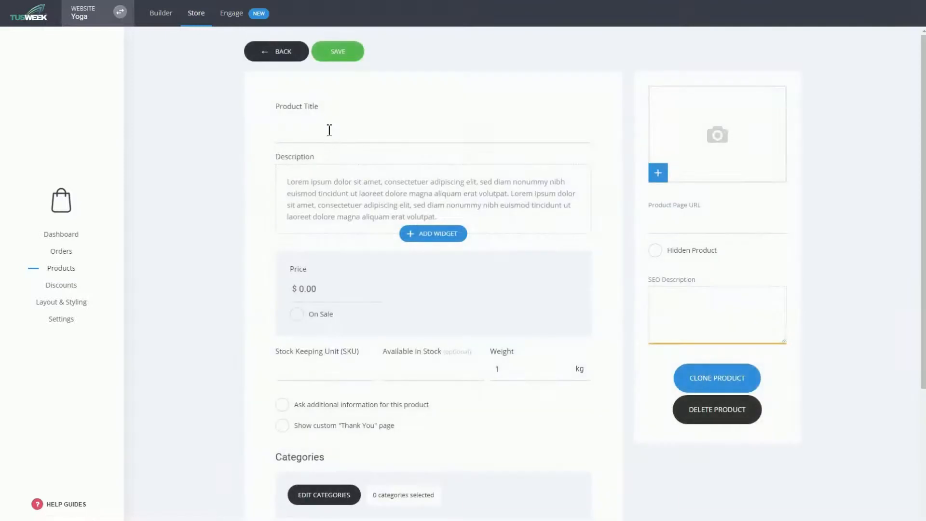
pyautogui.click(329, 131)
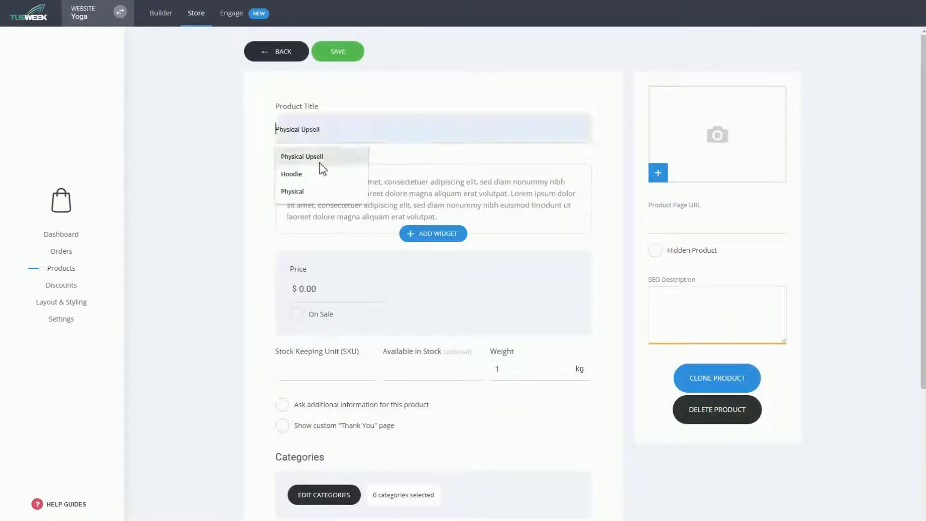
pyautogui.click(298, 192)
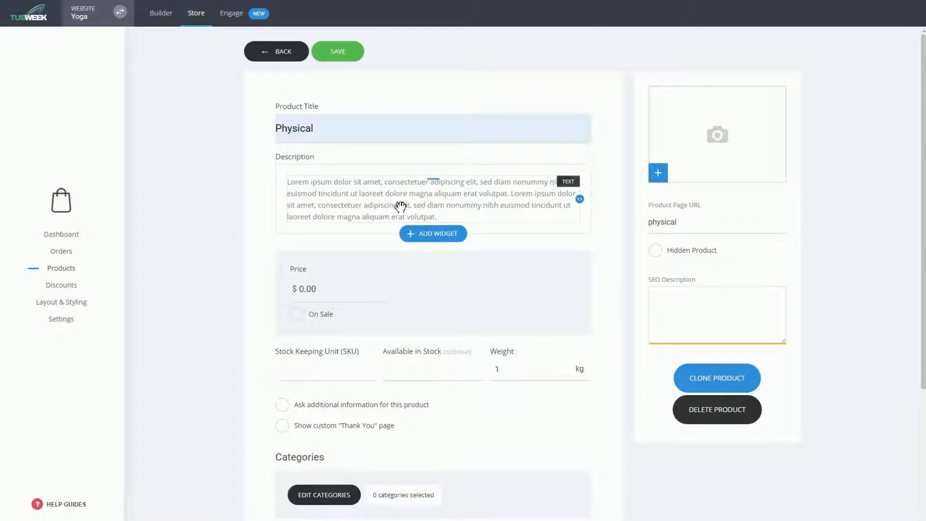
# Set the product's price to $10
pyautogui.click(421, 235)
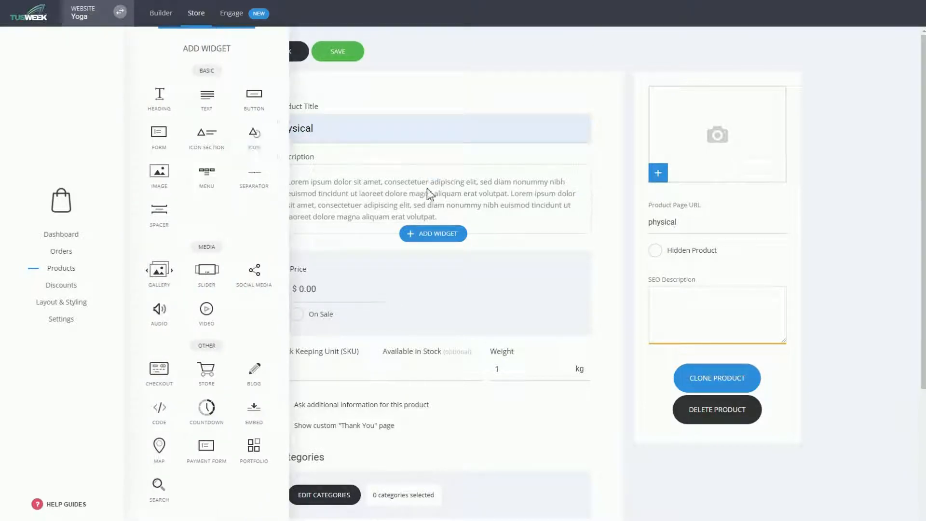
pyautogui.click(293, 296)
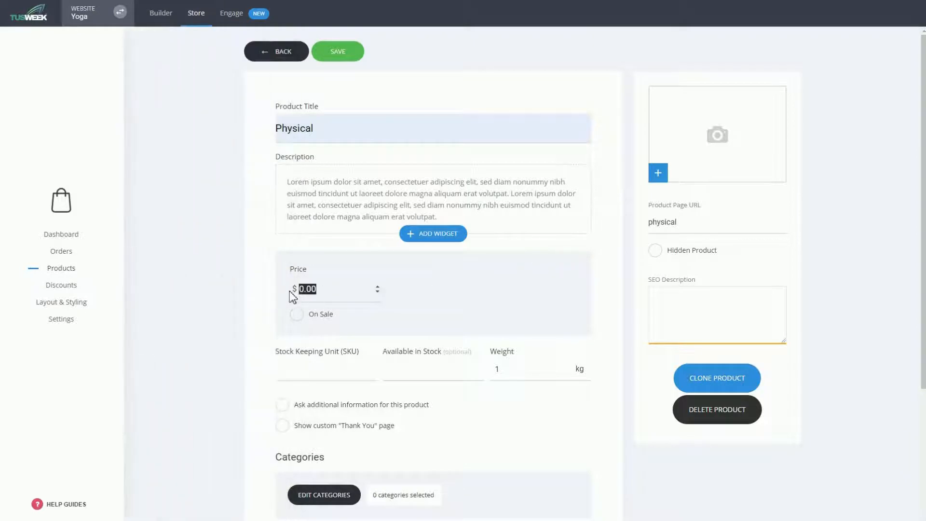
pyautogui.write('10')
# Assign the product to the Yoga category
pyautogui.scroll(-2, 600, 326)
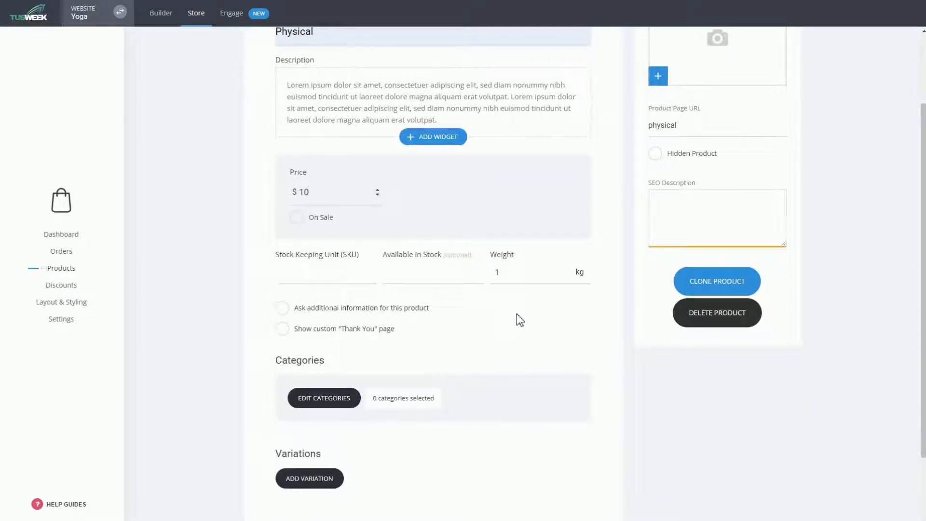
pyautogui.click(327, 409)
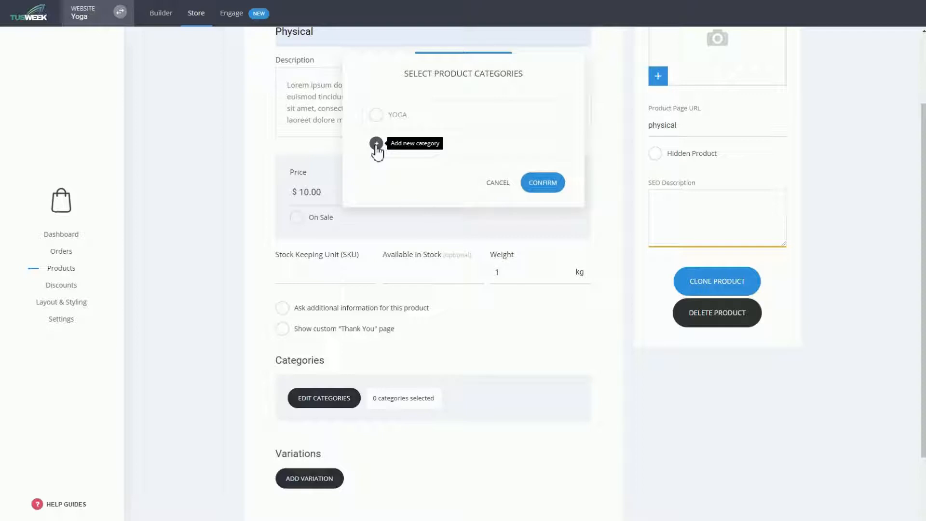
pyautogui.click(377, 116)
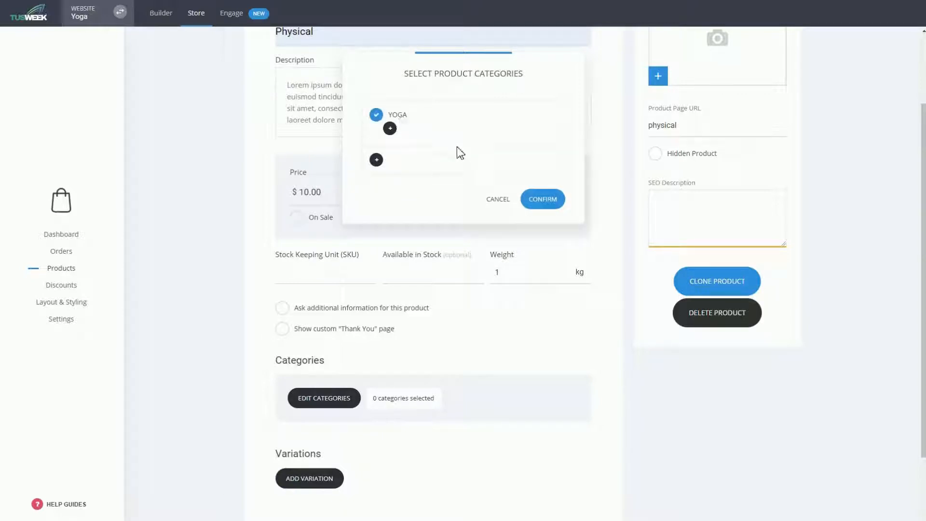
pyautogui.click(557, 202)
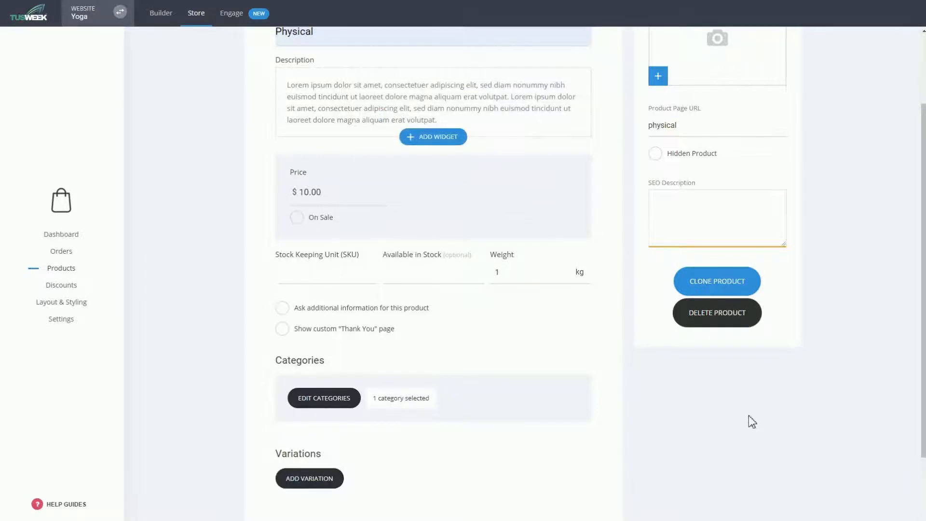
# Add the yoga photo from the Images folder as the product picture and save the product
pyautogui.scroll(2, 769, 410)
pyautogui.scroll(-4, 786, 402)
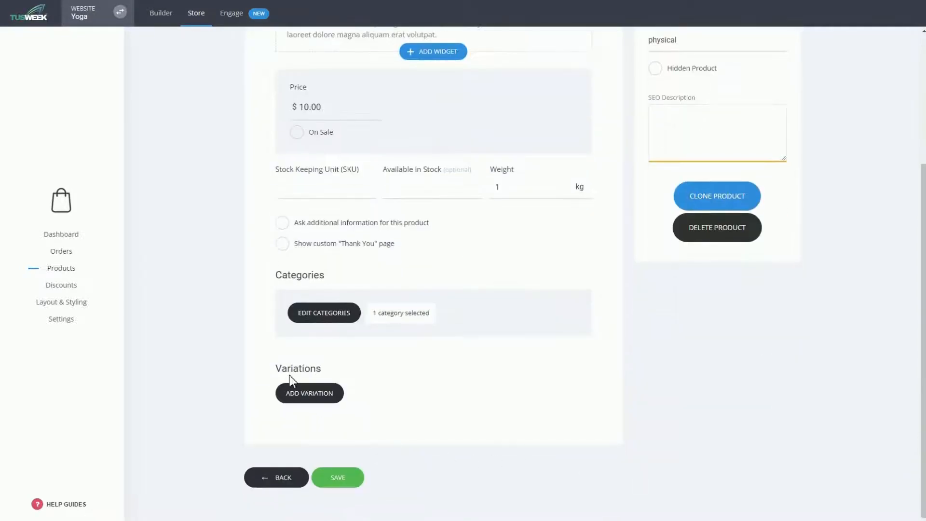
pyautogui.scroll(4, 748, 410)
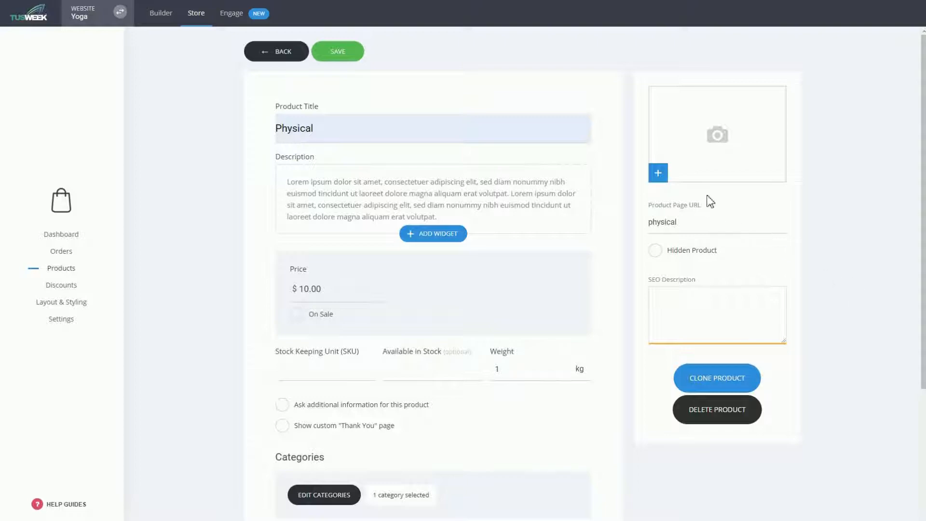
pyautogui.click(708, 179)
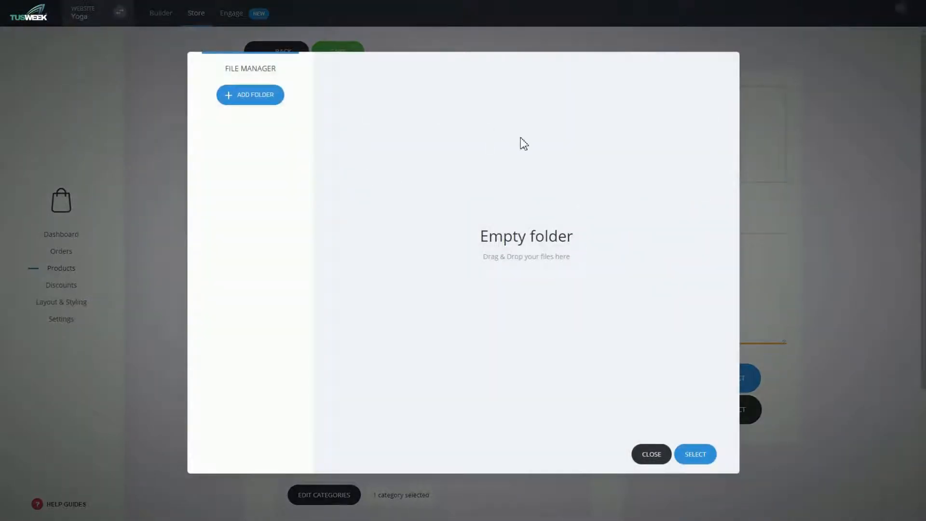
pyautogui.click(410, 120)
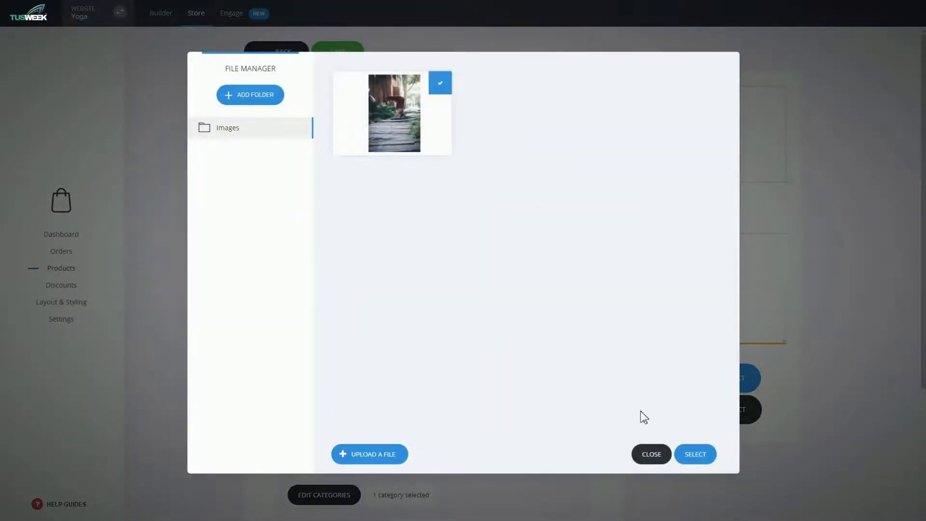
pyautogui.click(696, 455)
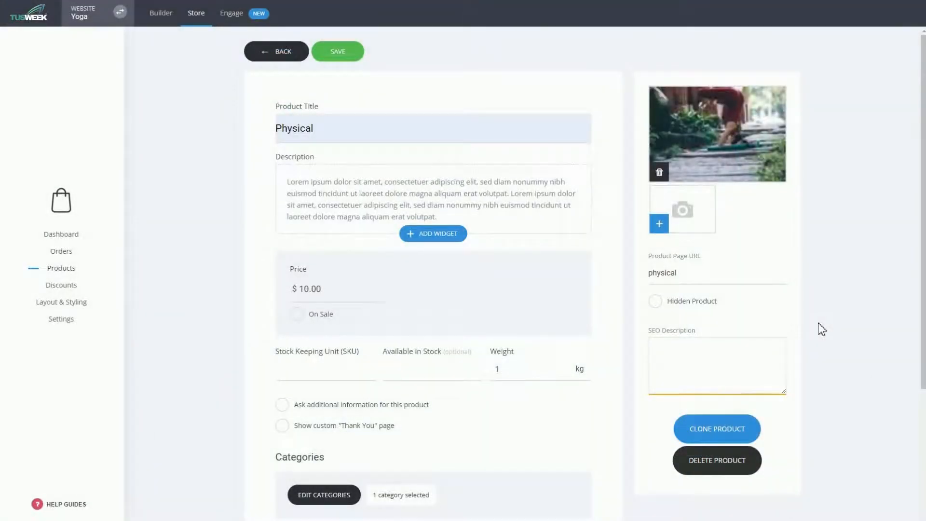
pyautogui.click(327, 53)
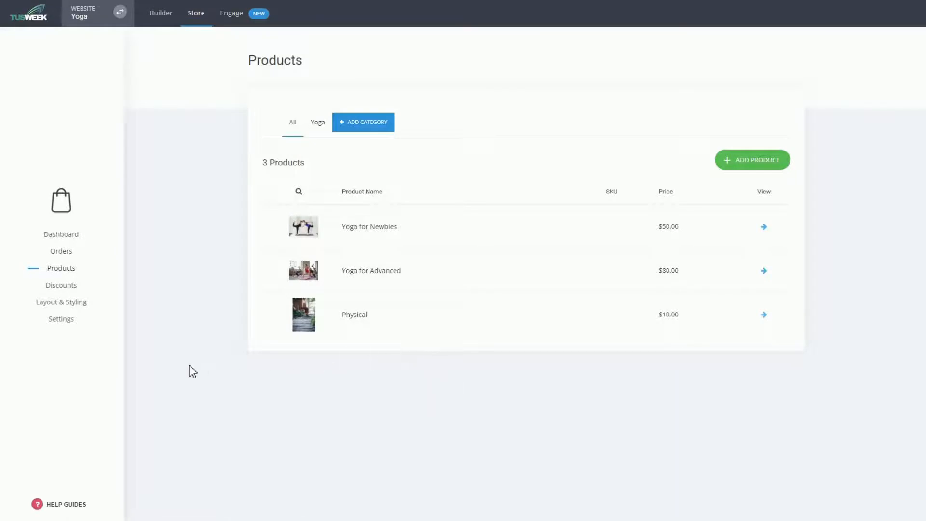
# Examine the store's shipping settings and the details of the existing global shipping option
pyautogui.click(63, 324)
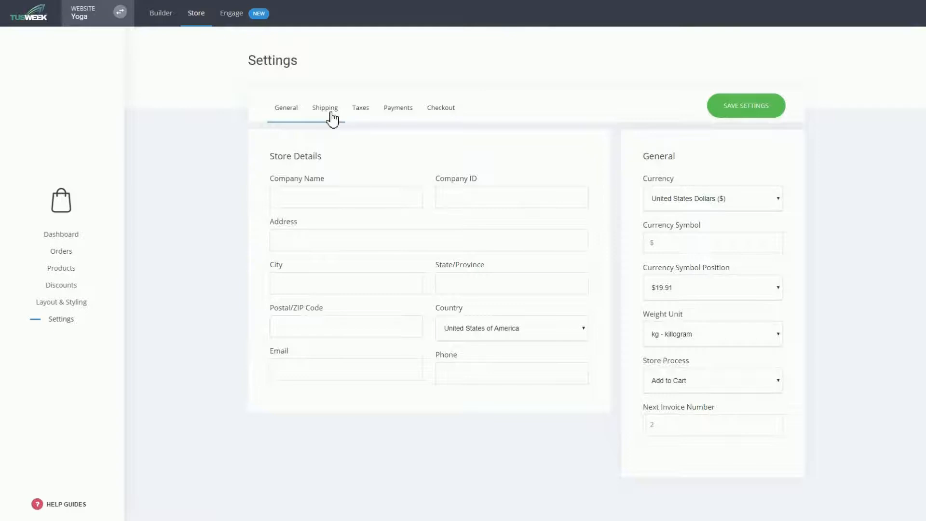
pyautogui.click(332, 116)
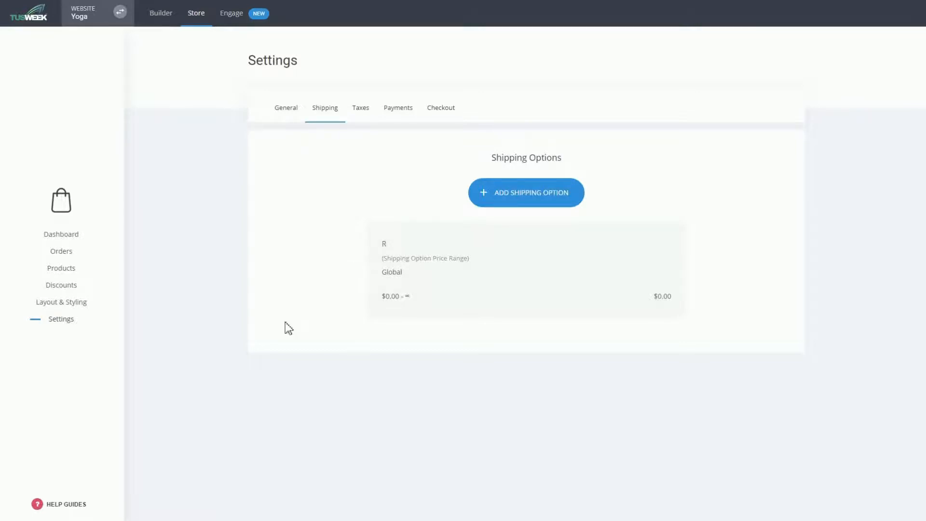
pyautogui.click(502, 285)
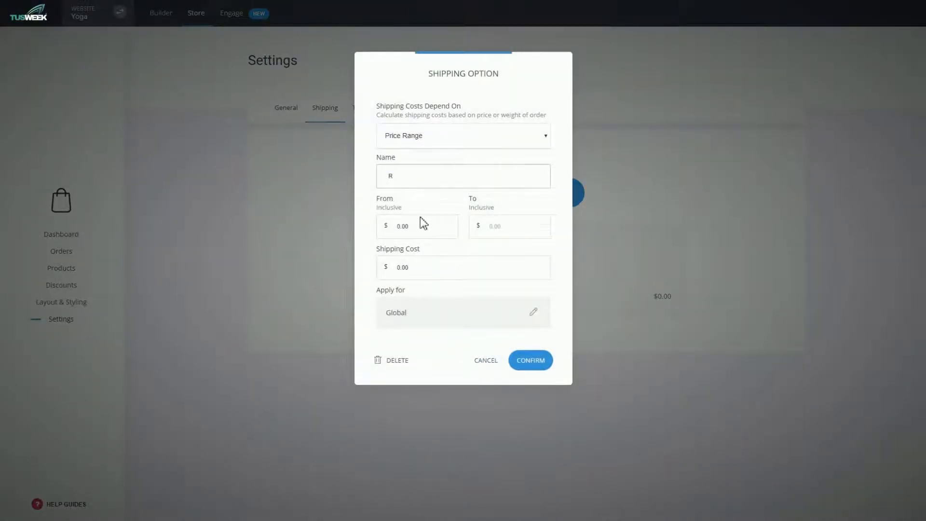
pyautogui.click(486, 362)
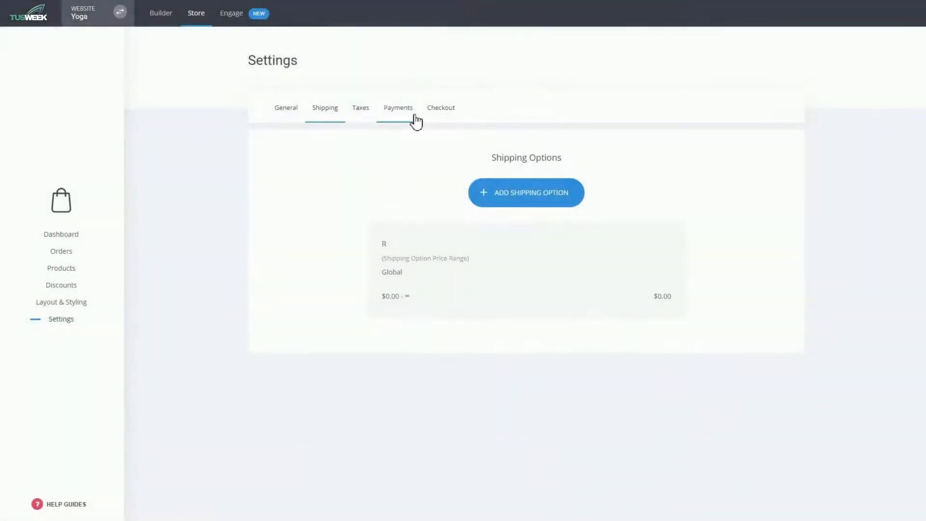
# Look through the payment methods available in the store settings
pyautogui.click(415, 116)
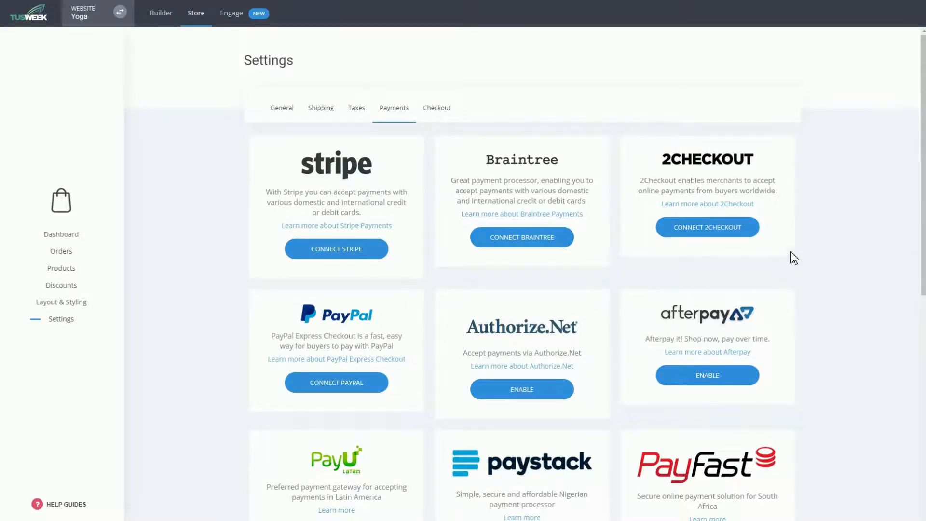
pyautogui.scroll(-4, 815, 254)
pyautogui.scroll(-5, 814, 254)
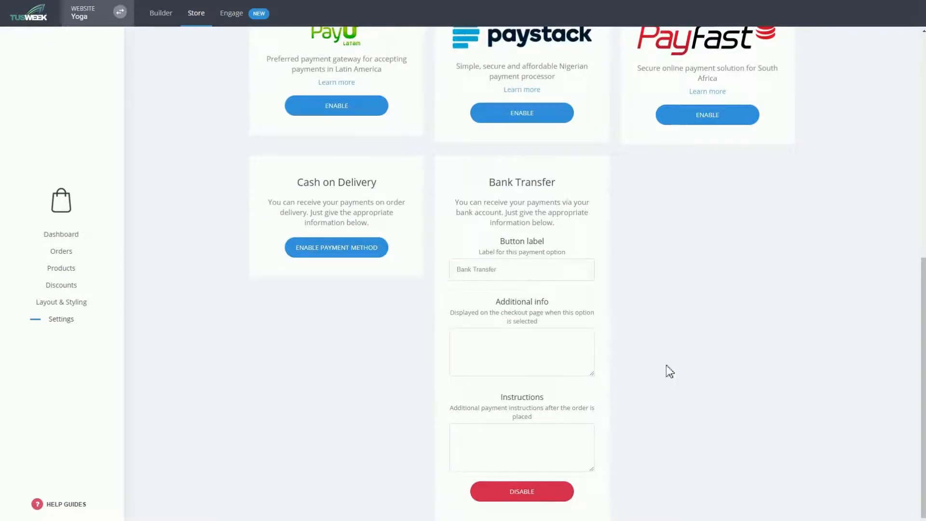
pyautogui.scroll(6, 666, 370)
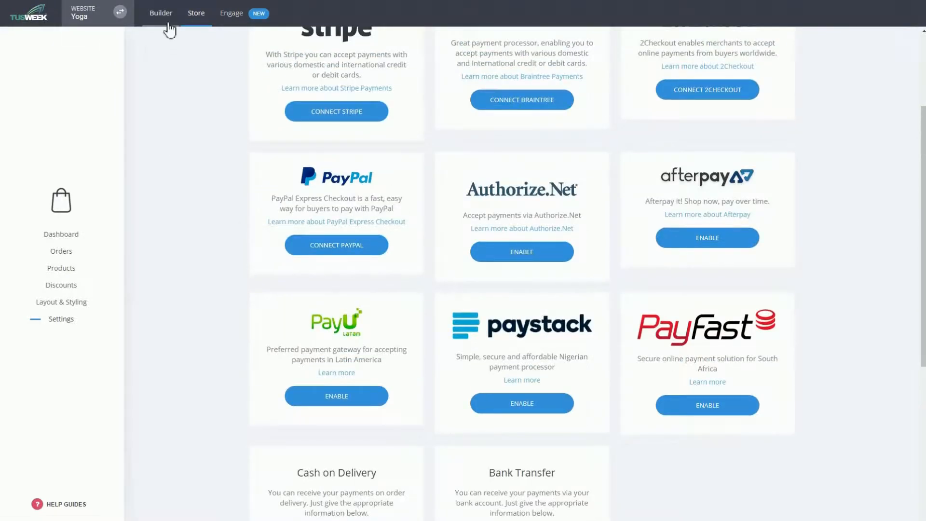
# Add a Store widget of latest products below the "The benefits of doing Yoga" text on the website and lower its maximum product count
pyautogui.click(168, 23)
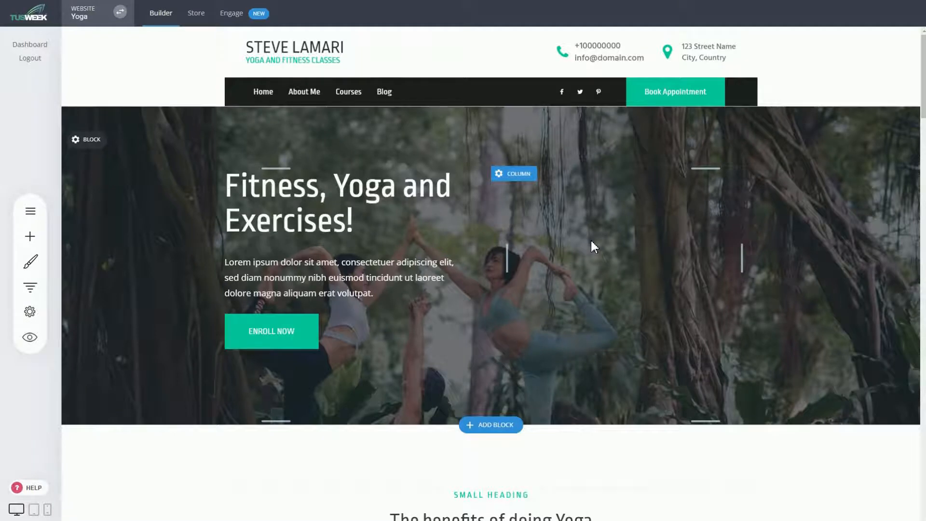
pyautogui.scroll(-4, 600, 251)
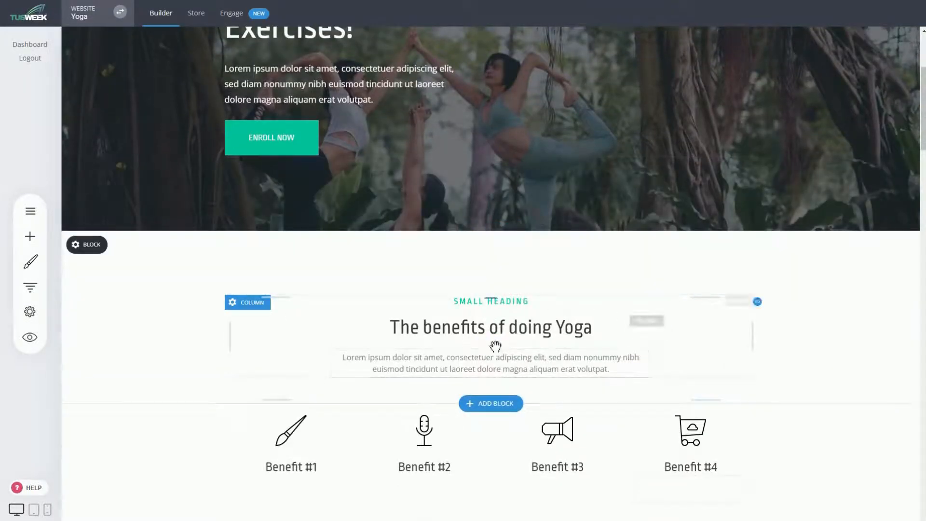
pyautogui.click(30, 236)
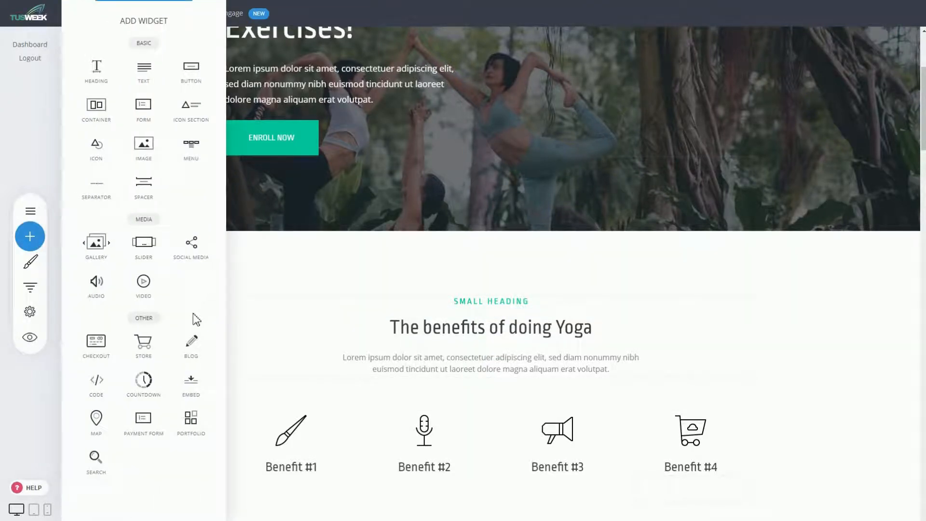
pyautogui.moveTo(144, 343); pyautogui.dragTo(553, 376)
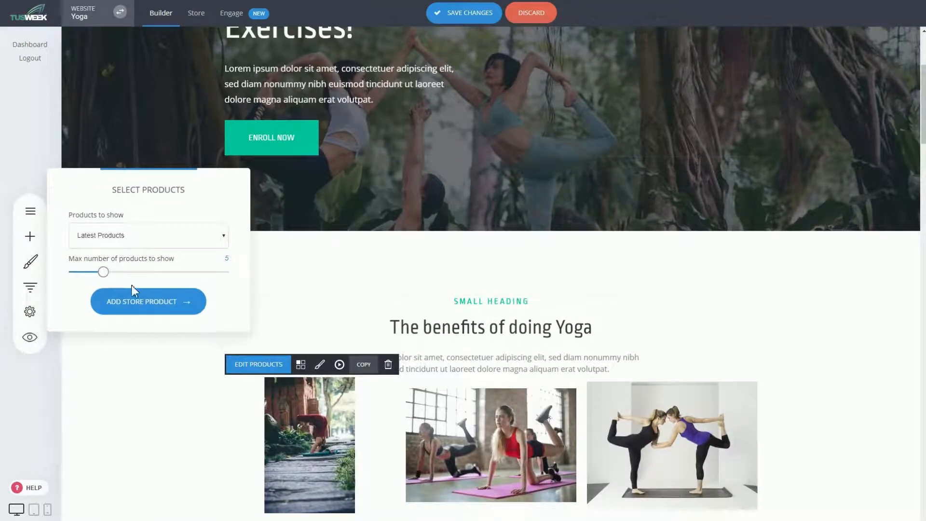
pyautogui.moveTo(102, 273); pyautogui.dragTo(87, 274)
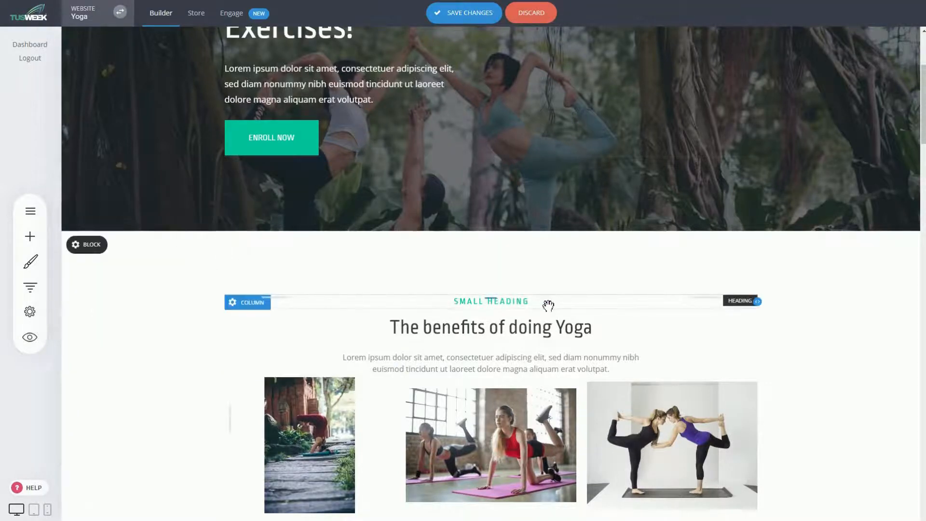
# Show the "Add to Cart" / "Buy Now" button on the Store widget's products and save the page changes
pyautogui.scroll(-4, 547, 302)
pyautogui.moveTo(509, 185); pyautogui.dragTo(509, 200)
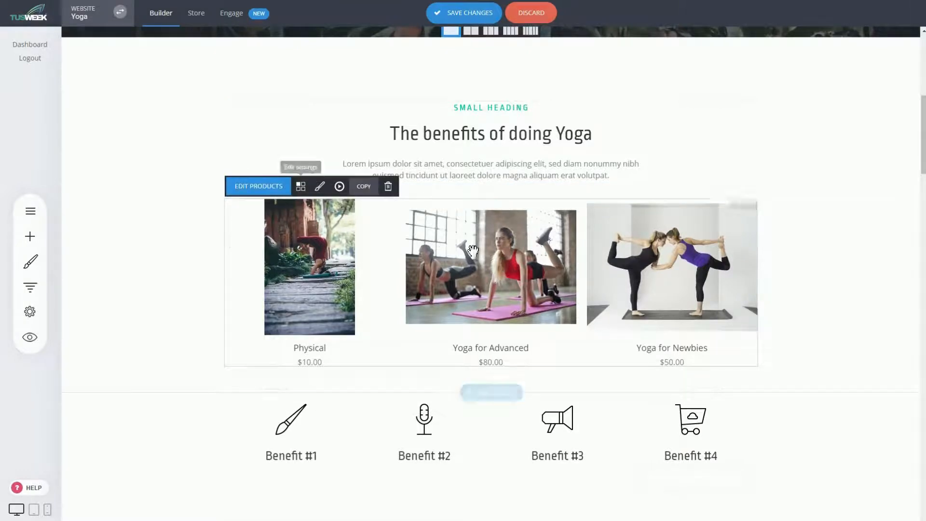
pyautogui.click(301, 186)
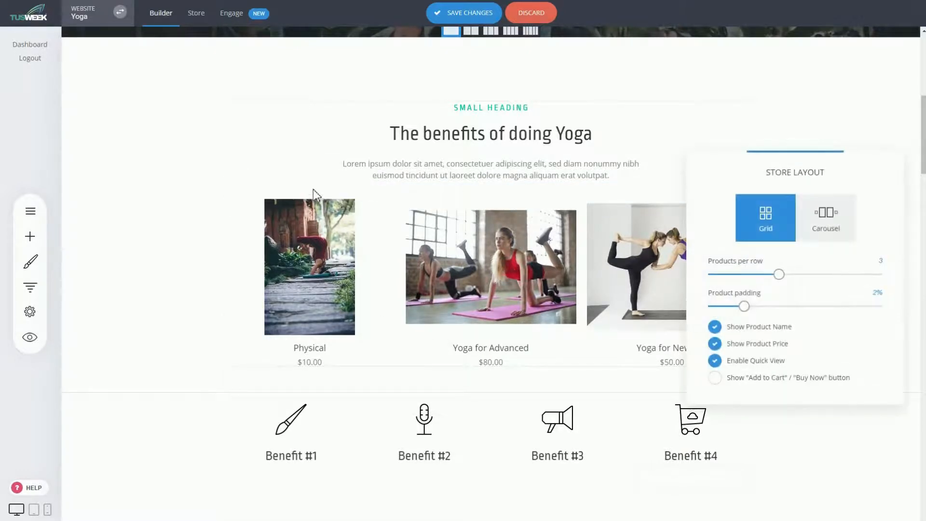
pyautogui.click(743, 384)
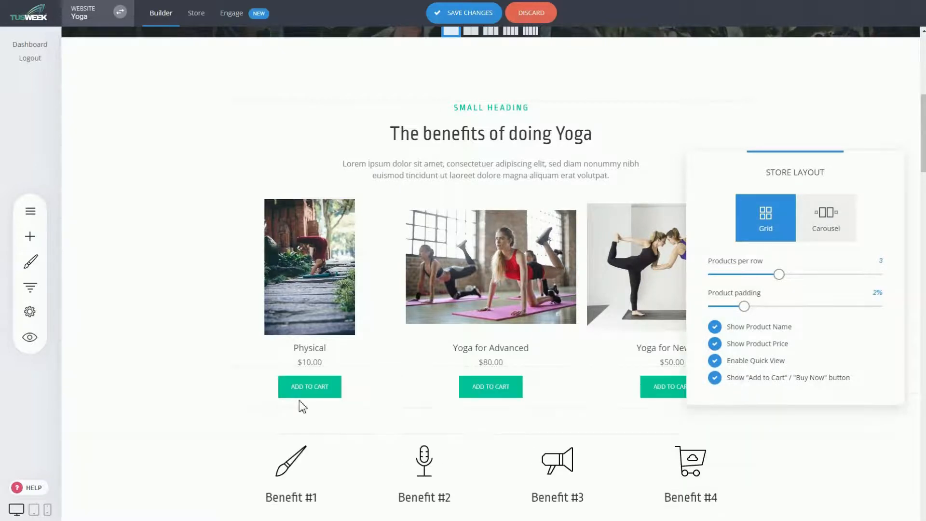
pyautogui.click(502, 397)
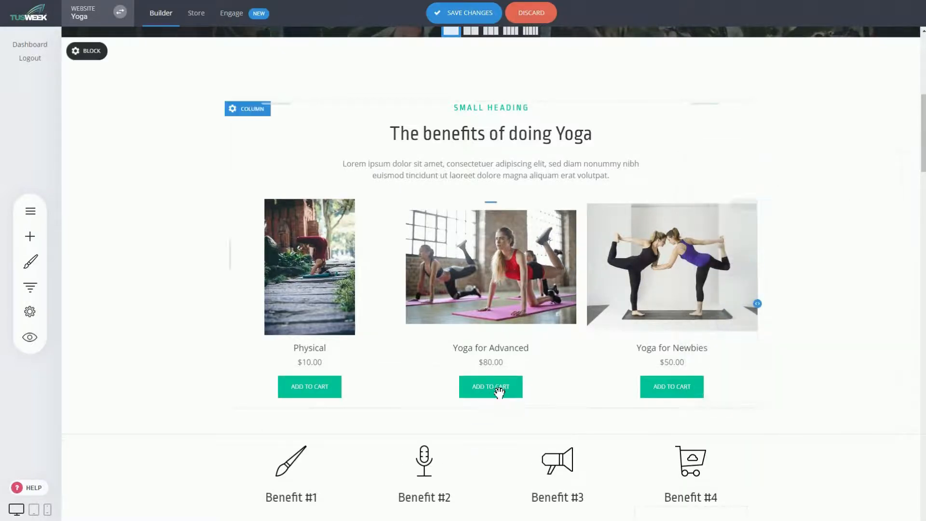
pyautogui.click(462, 21)
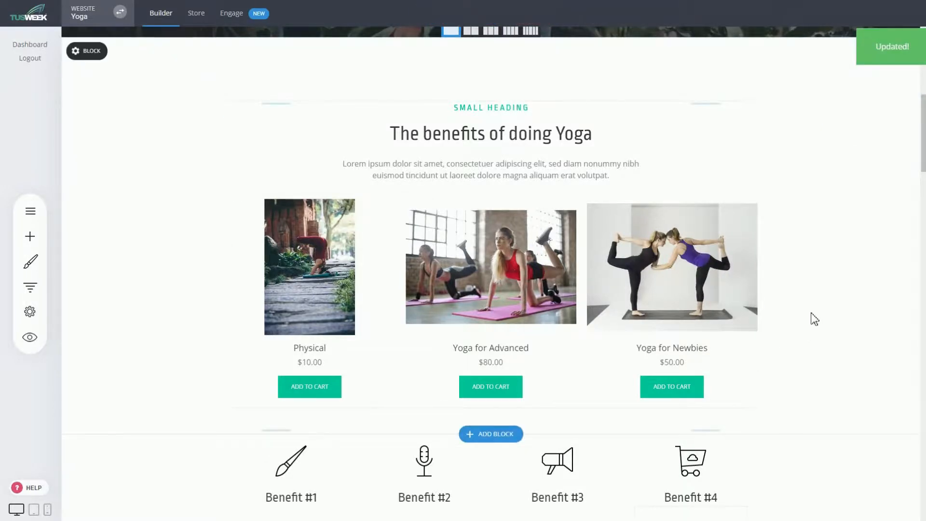
# Add a Cart widget at the end of the website header's navigation bar, set its color to white (FFFFFF), and save the changes
pyautogui.scroll(5, 813, 320)
pyautogui.scroll(3, 806, 315)
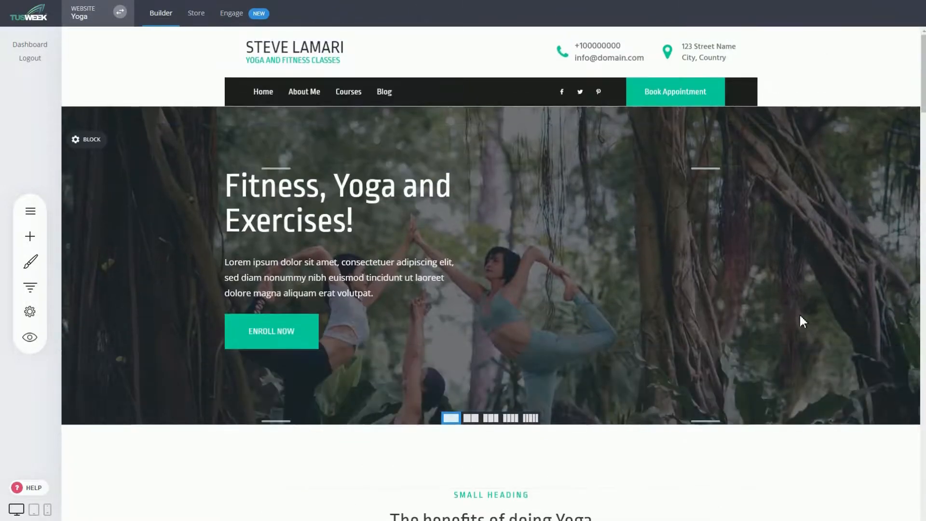
pyautogui.moveTo(737, 98)
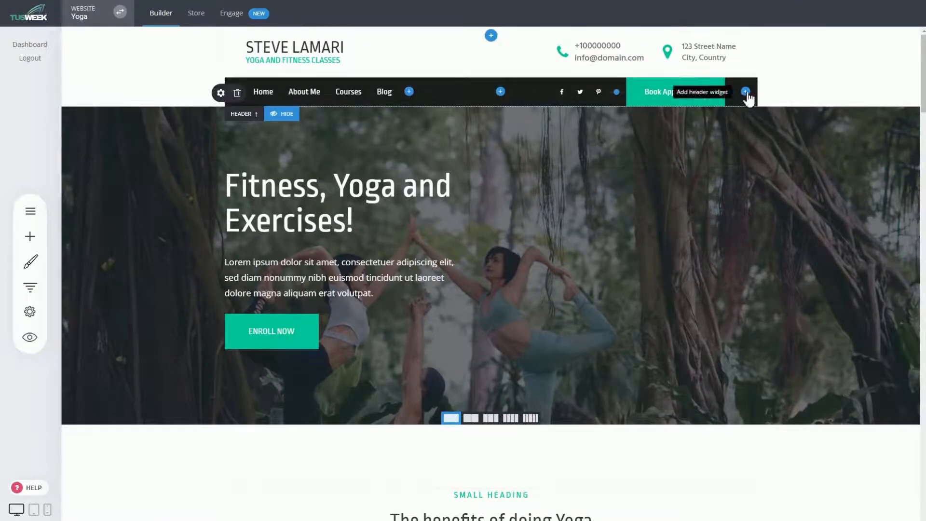
pyautogui.click(746, 92)
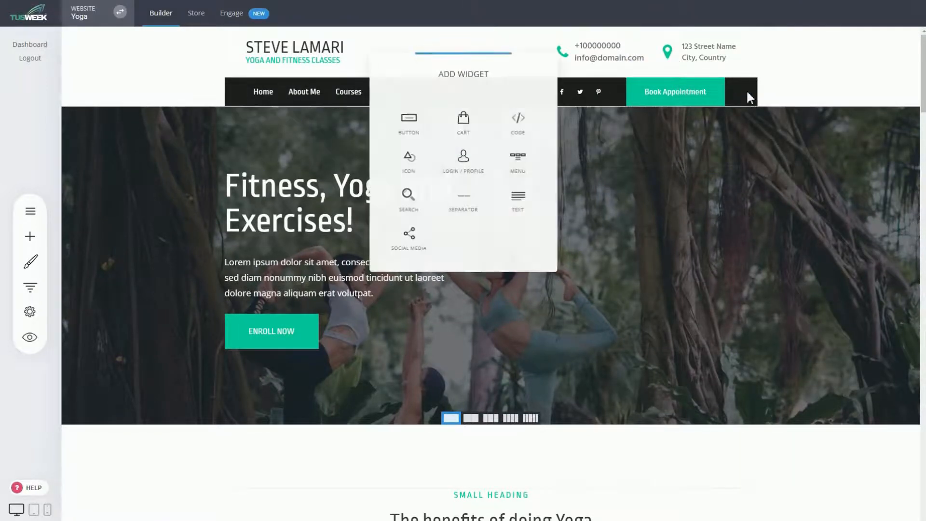
pyautogui.click(473, 128)
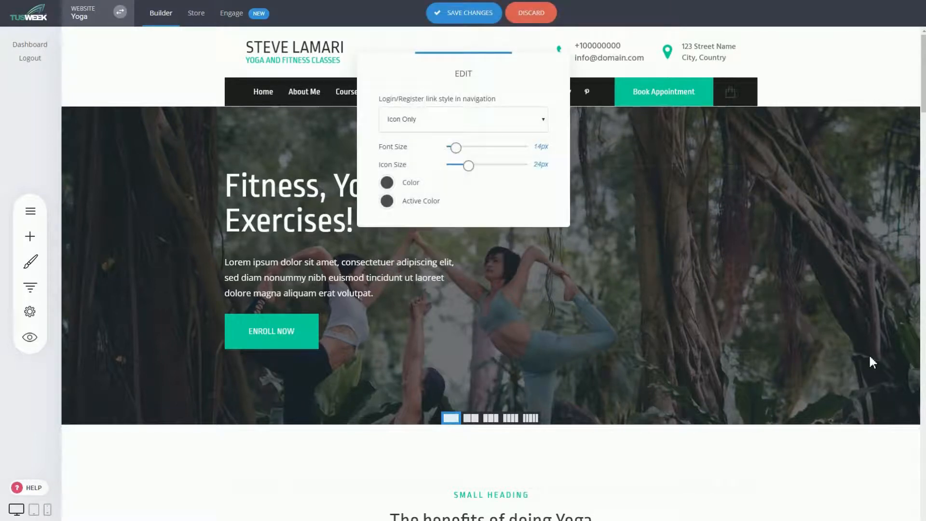
pyautogui.click(387, 183)
pyautogui.click(502, 358)
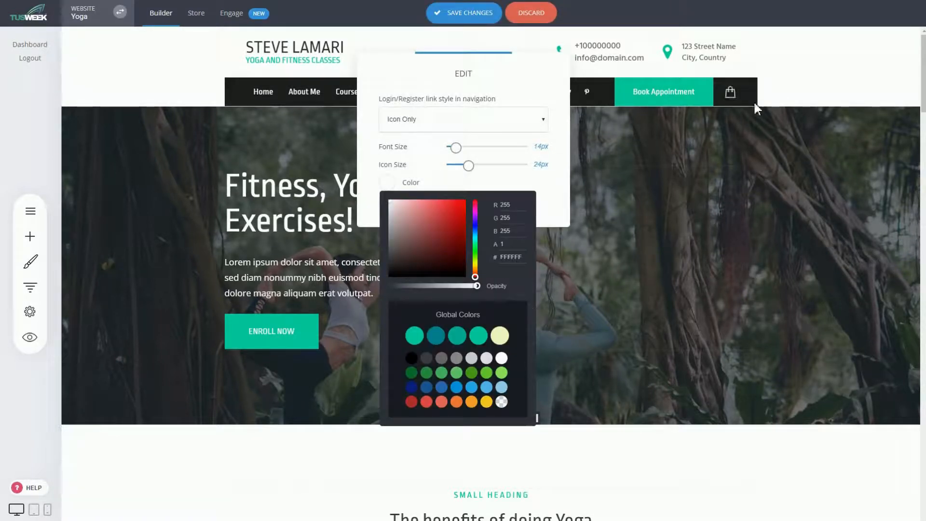
pyautogui.click(807, 146)
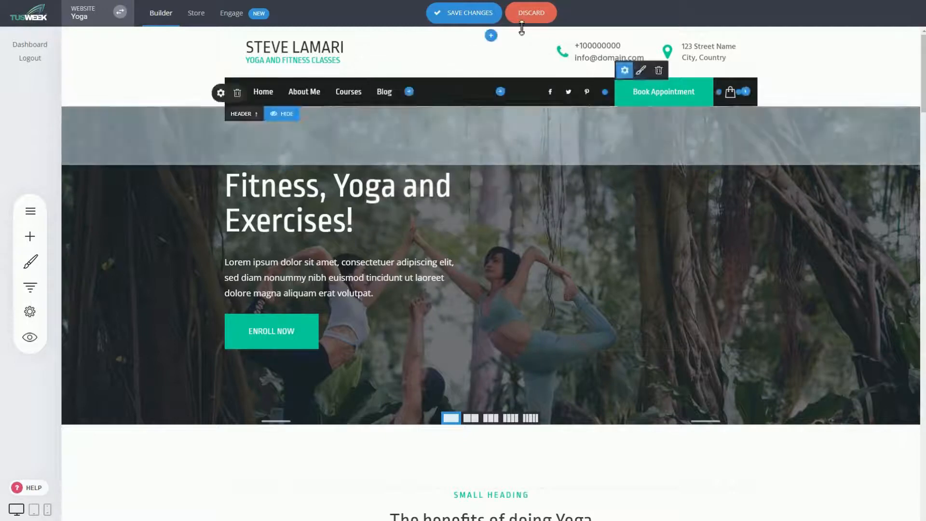
pyautogui.click(493, 15)
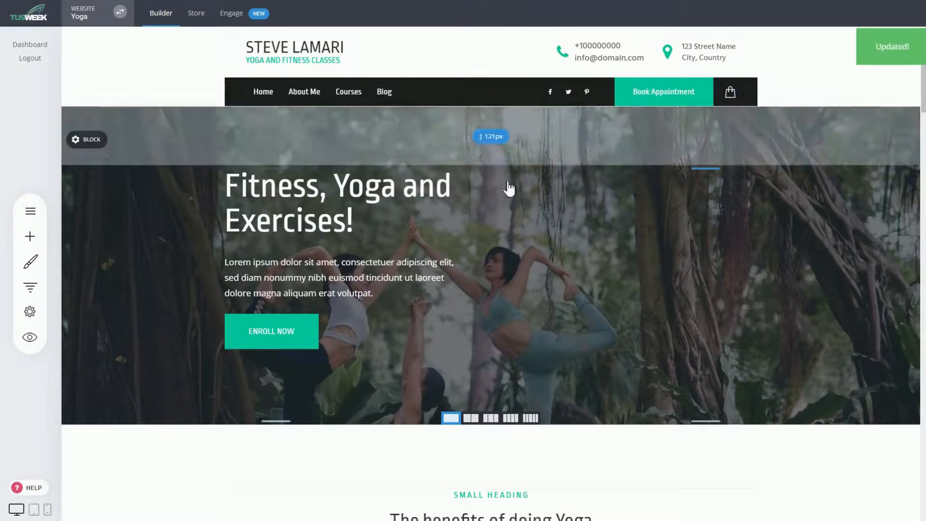
# Preview the website, open the Physical product's page from the product list, and add one to the cart
pyautogui.scroll(-5, 531, 270)
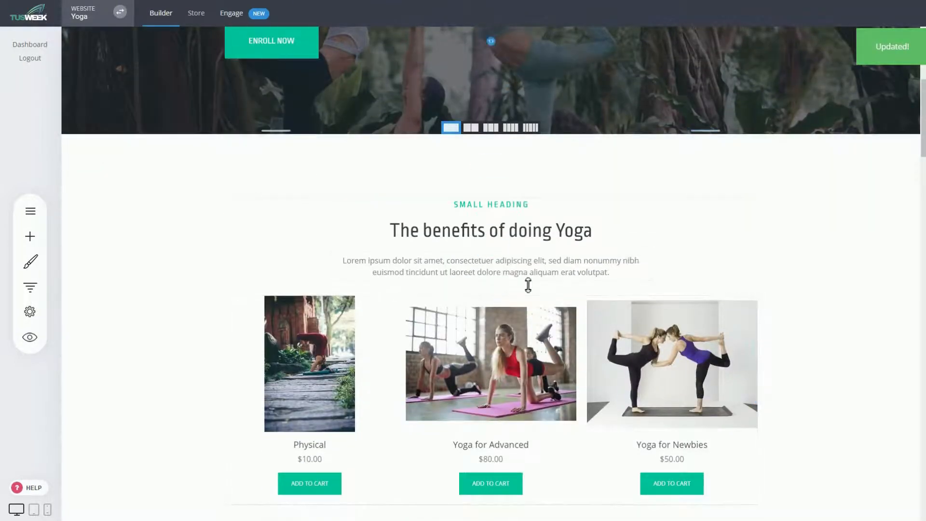
pyautogui.click(30, 337)
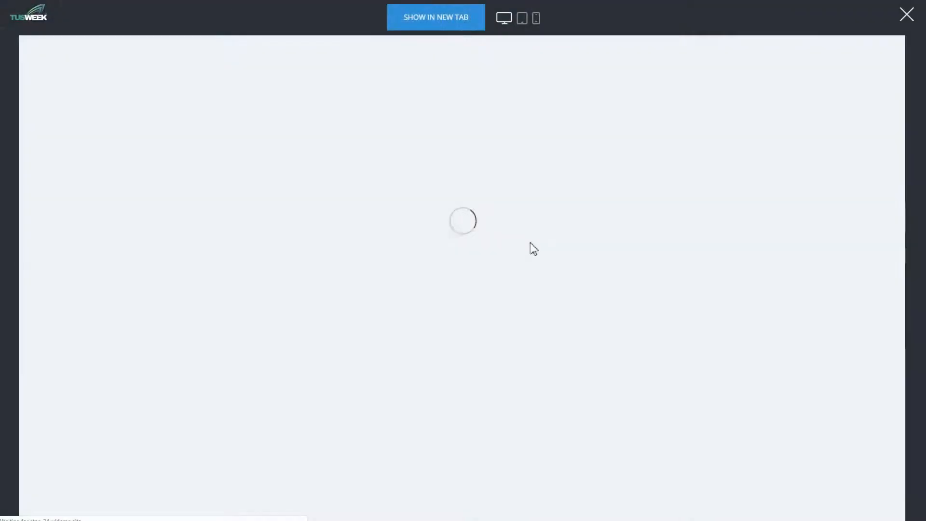
pyautogui.scroll(-5, 714, 296)
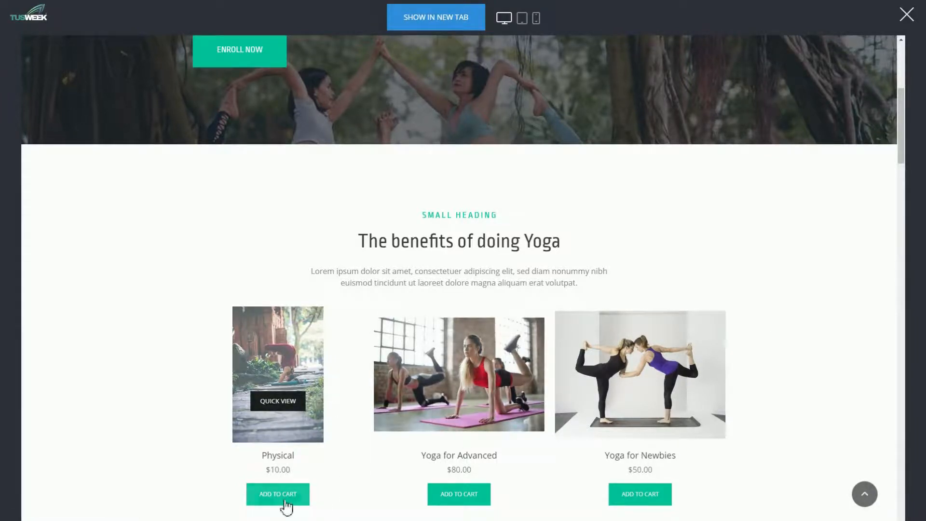
pyautogui.click(296, 339)
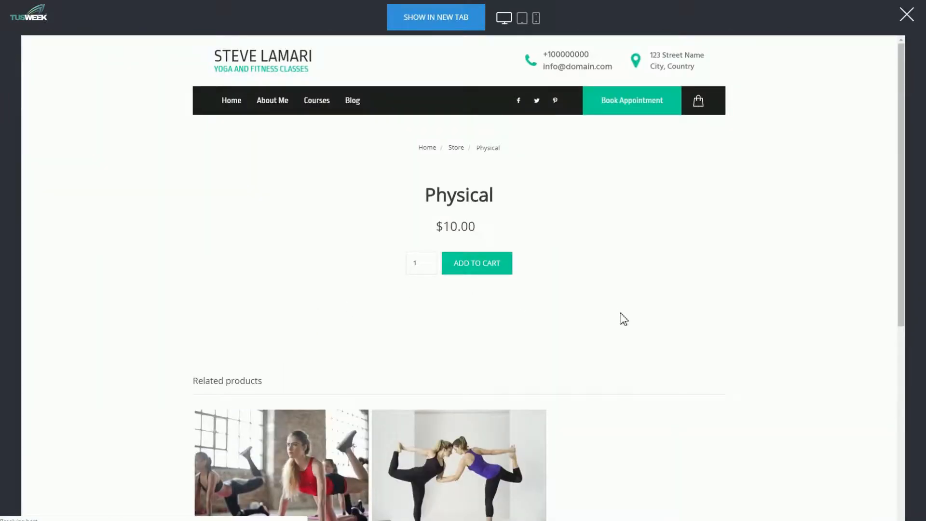
pyautogui.scroll(-10, 682, 319)
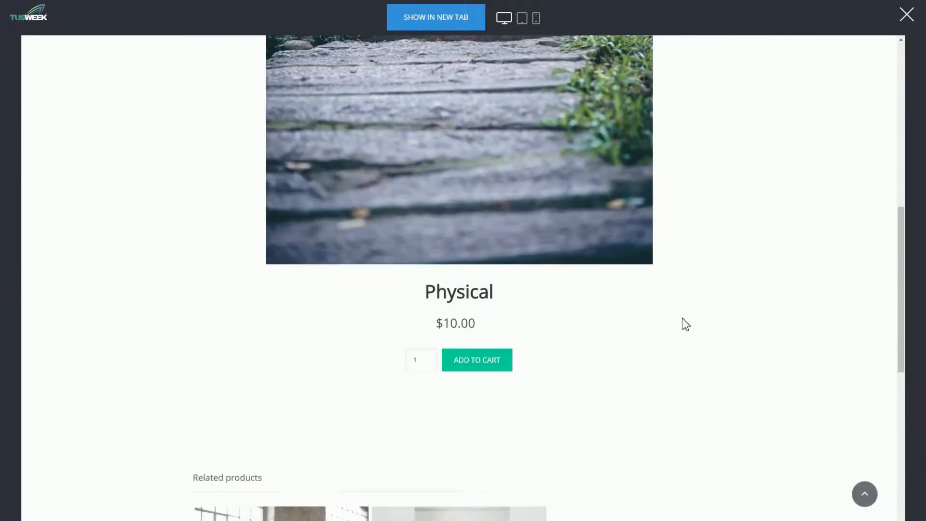
pyautogui.click(509, 372)
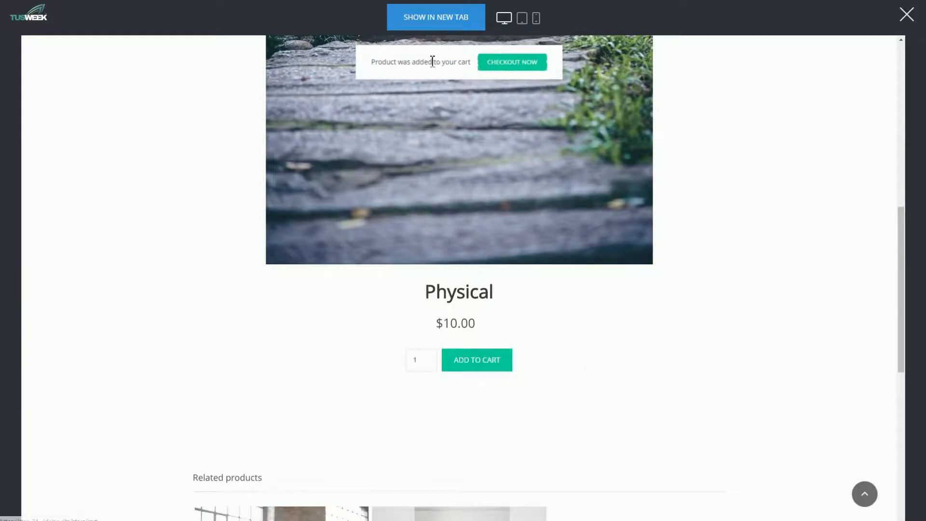
# Check the shopping cart and its checkout page in the preview, and return to the builder
pyautogui.scroll(10, 684, 349)
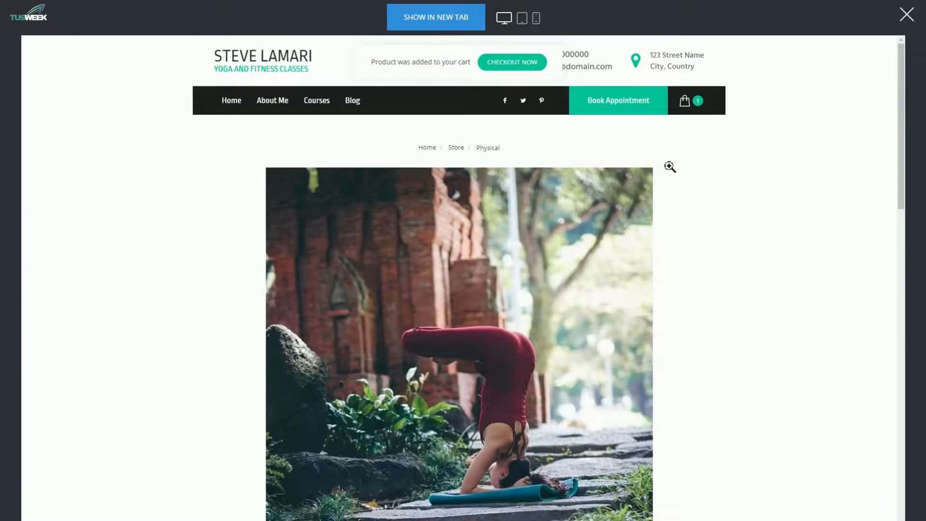
pyautogui.click(689, 111)
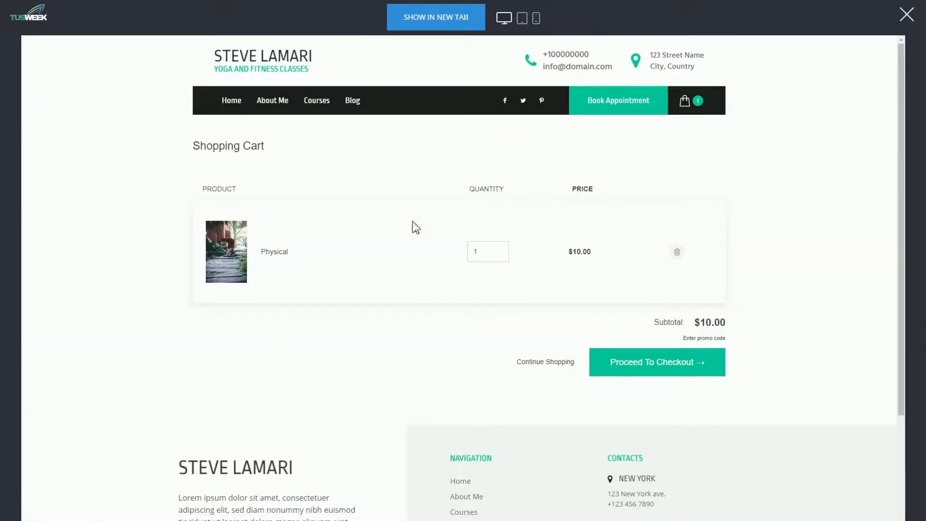
pyautogui.click(677, 367)
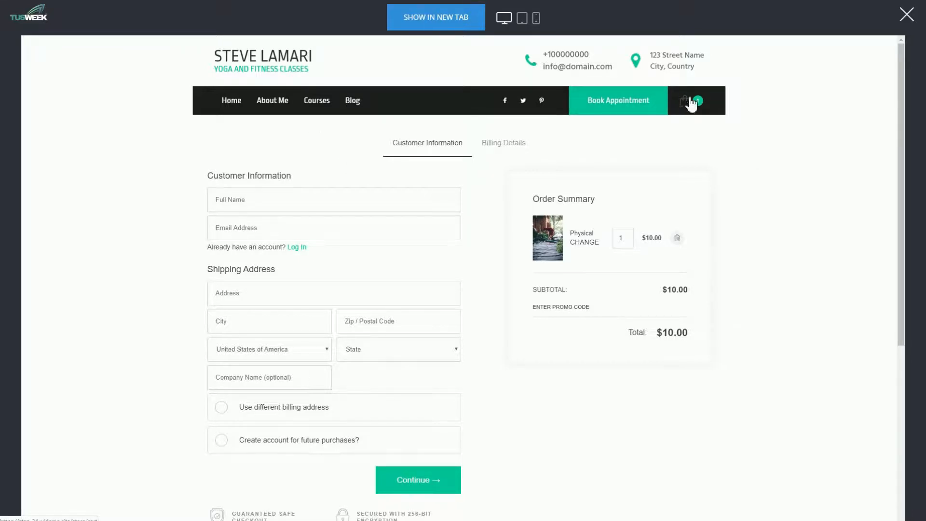
pyautogui.click(907, 14)
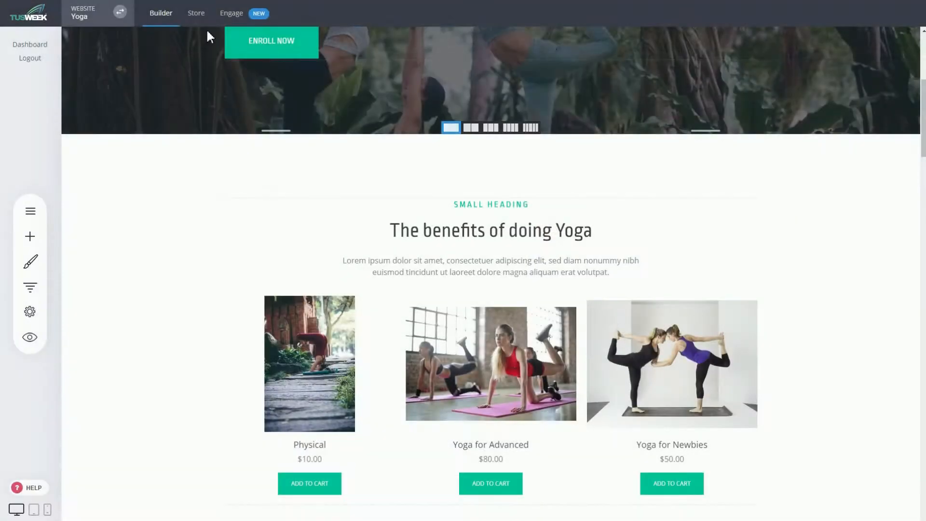
# Link the "Buy Now" button beside the yoga pose photo to the store product Yoga for Advanced
pyautogui.moveTo(399, 87)
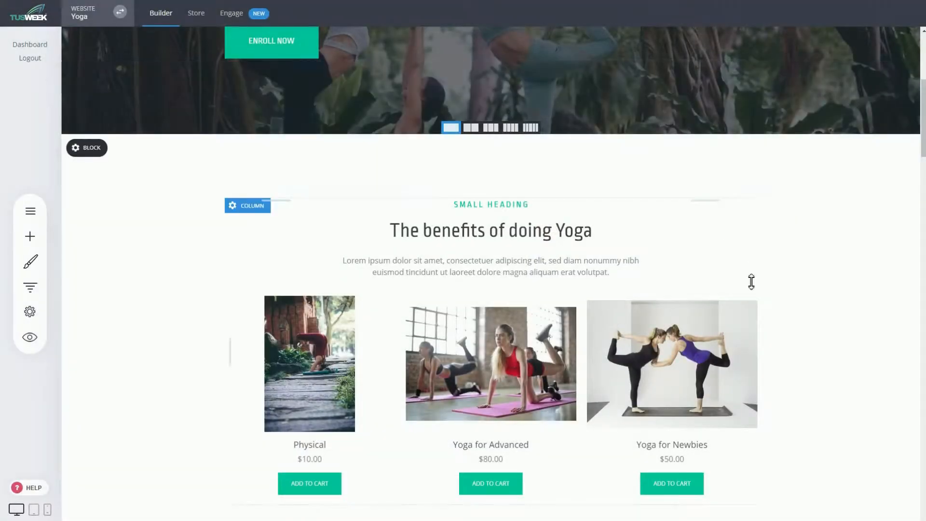
pyautogui.scroll(-2, 771, 283)
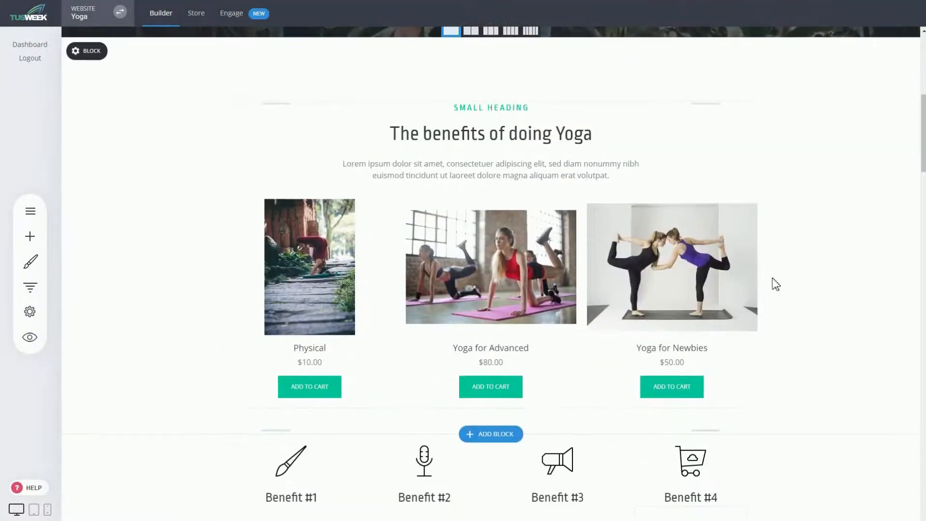
pyautogui.scroll(-4, 772, 278)
pyautogui.scroll(5, 775, 277)
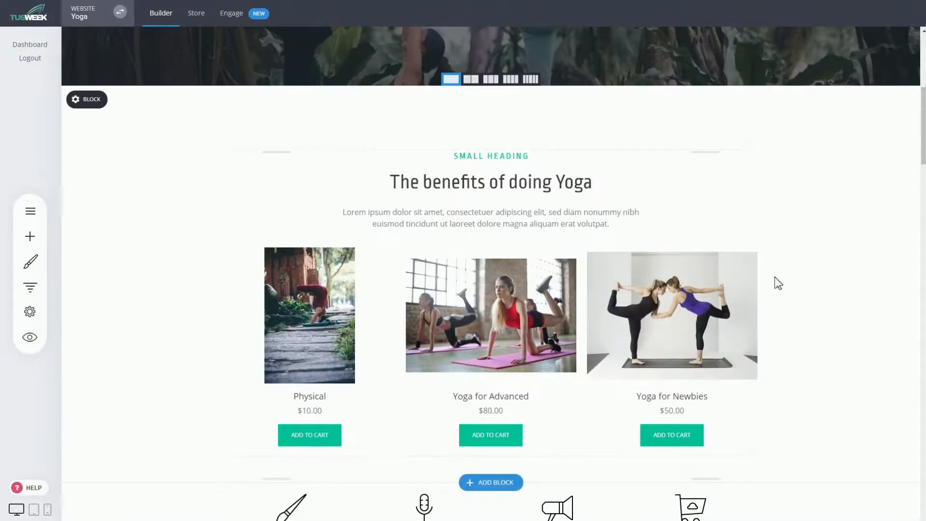
pyautogui.scroll(-4, 775, 277)
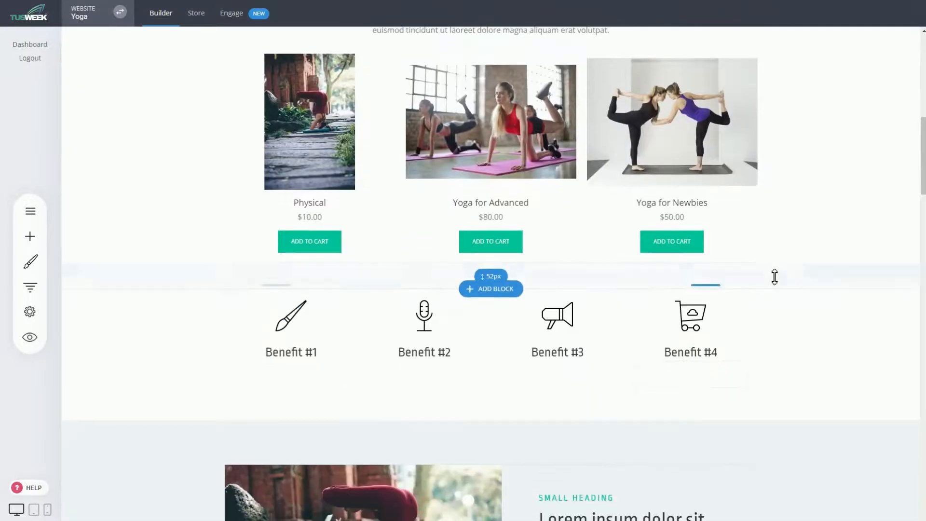
pyautogui.scroll(-5, 774, 277)
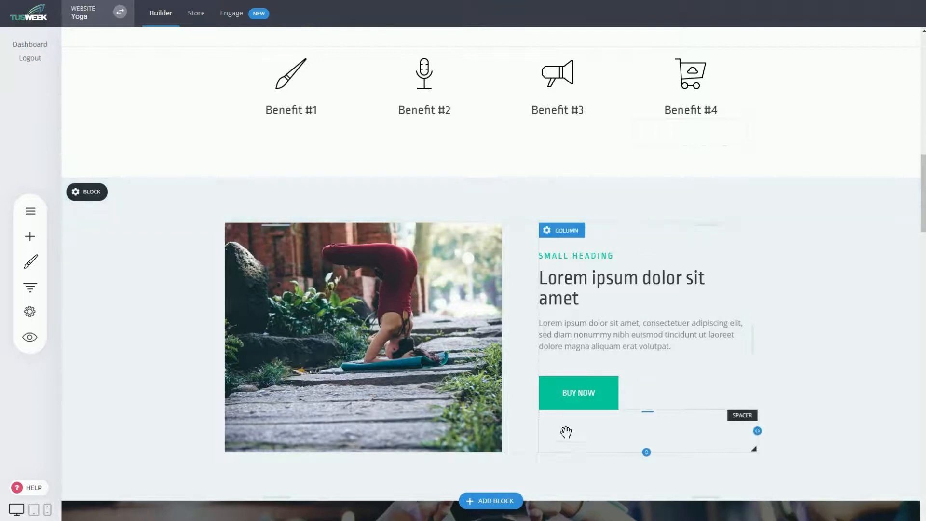
pyautogui.click(597, 396)
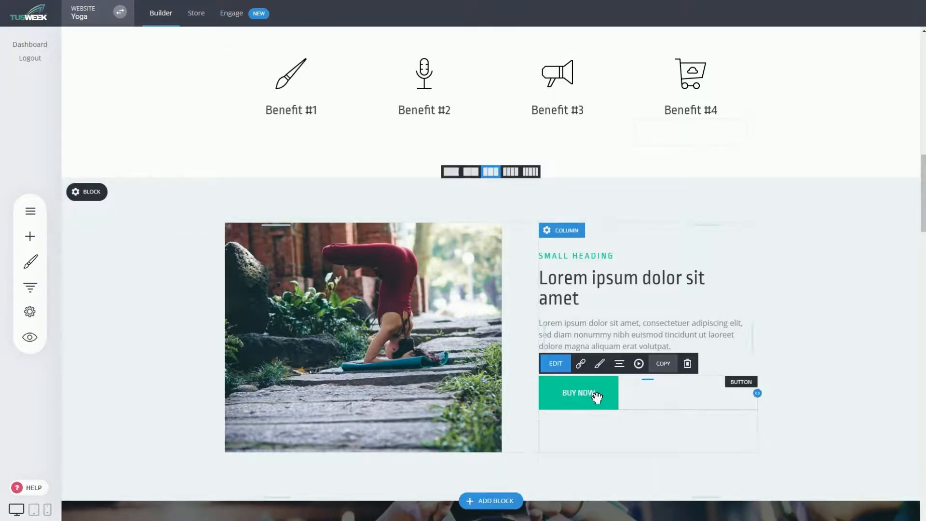
pyautogui.click(583, 369)
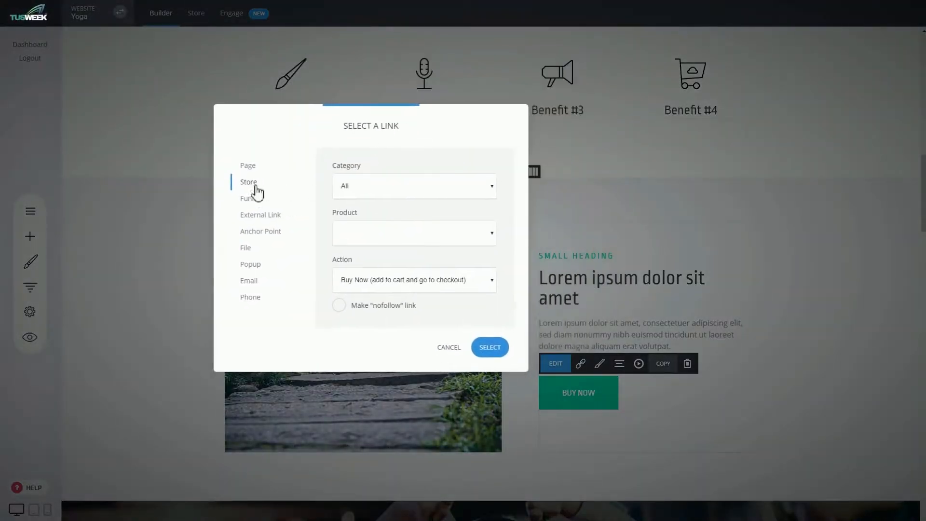
pyautogui.click(247, 167)
pyautogui.click(248, 183)
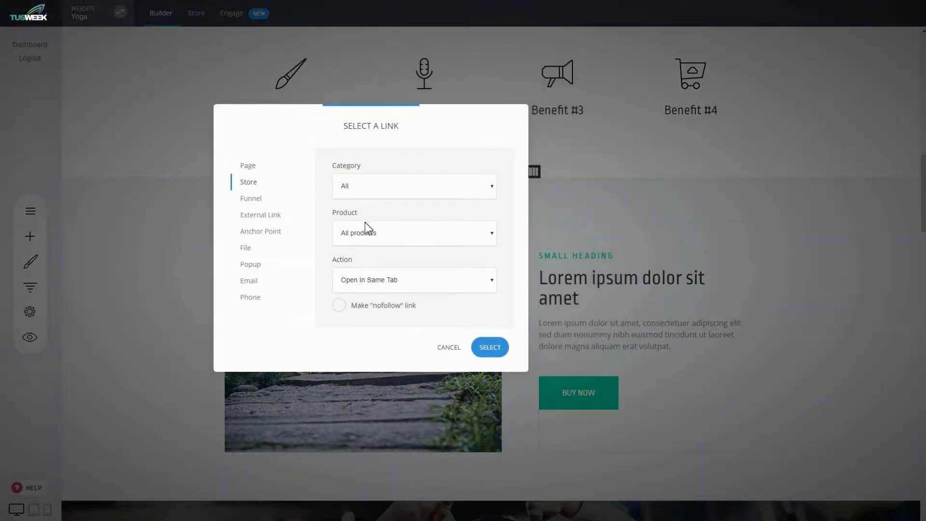
pyautogui.click(384, 239)
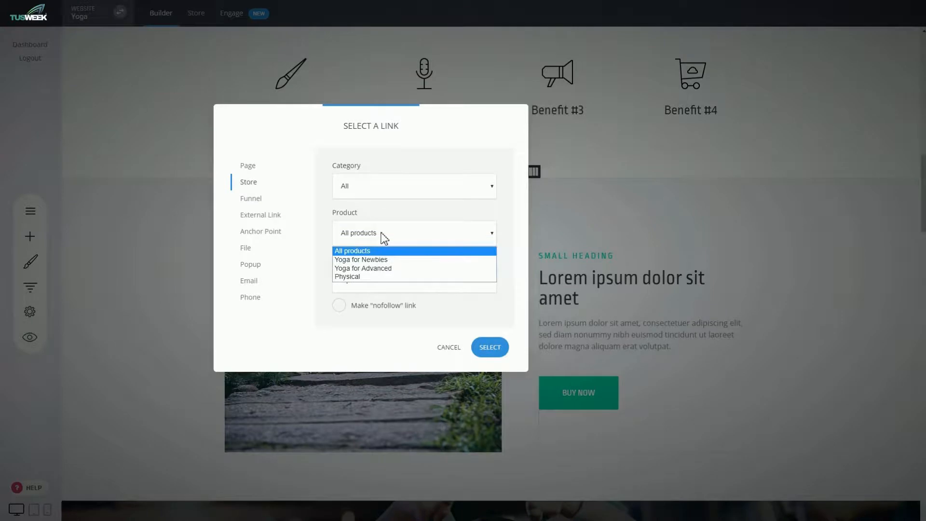
pyautogui.click(369, 269)
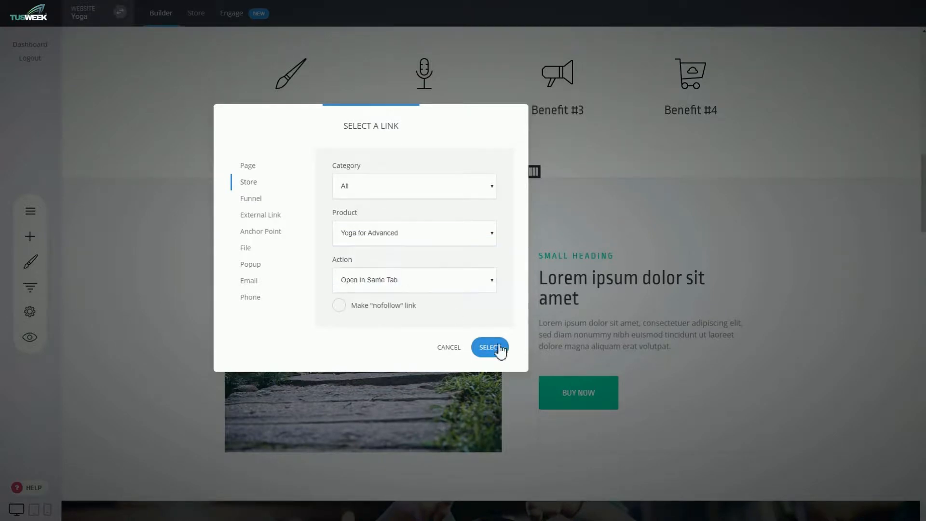
# Set the button link's action to "Buy Now (add to cart and go to checkout)" and save the page changes
pyautogui.click(421, 288)
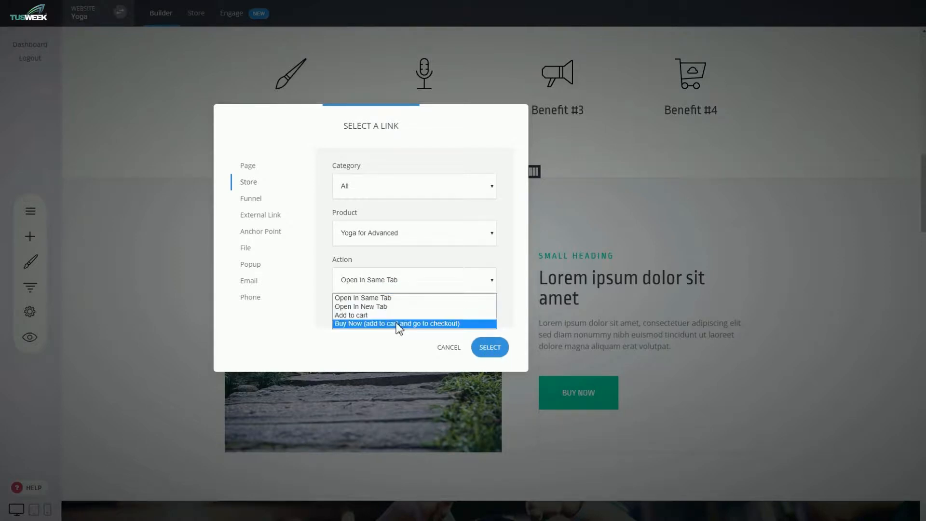
pyautogui.click(381, 325)
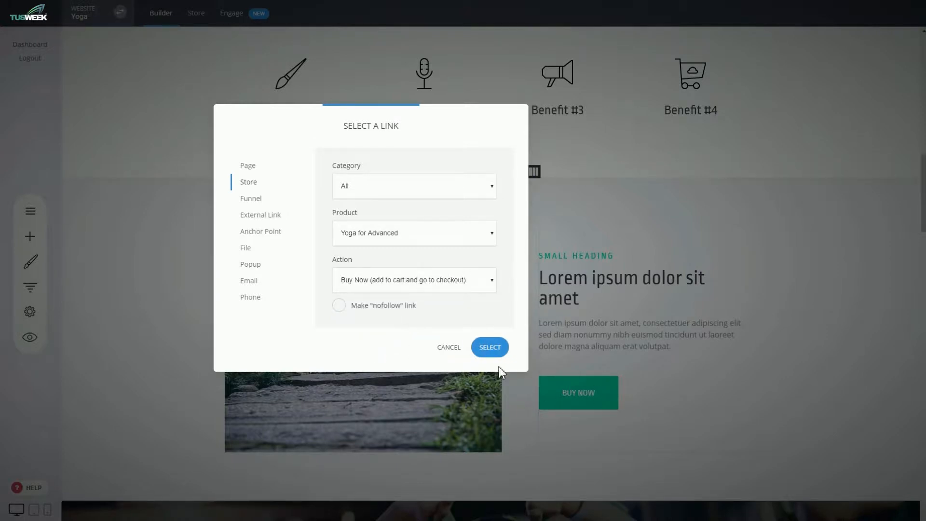
pyautogui.click(480, 352)
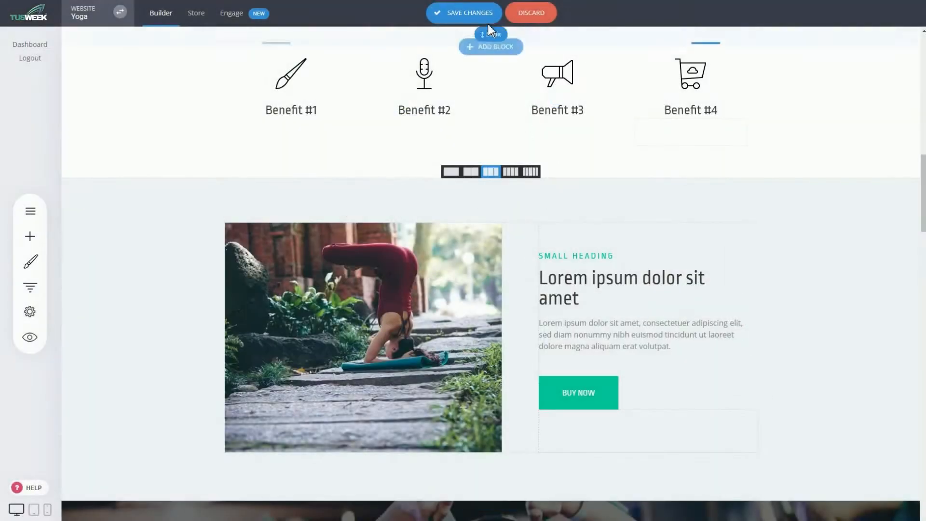
pyautogui.click(487, 19)
# Preview the website, test that the "Buy Now" button leads to the product's checkout, and return to the builder
pyautogui.click(30, 340)
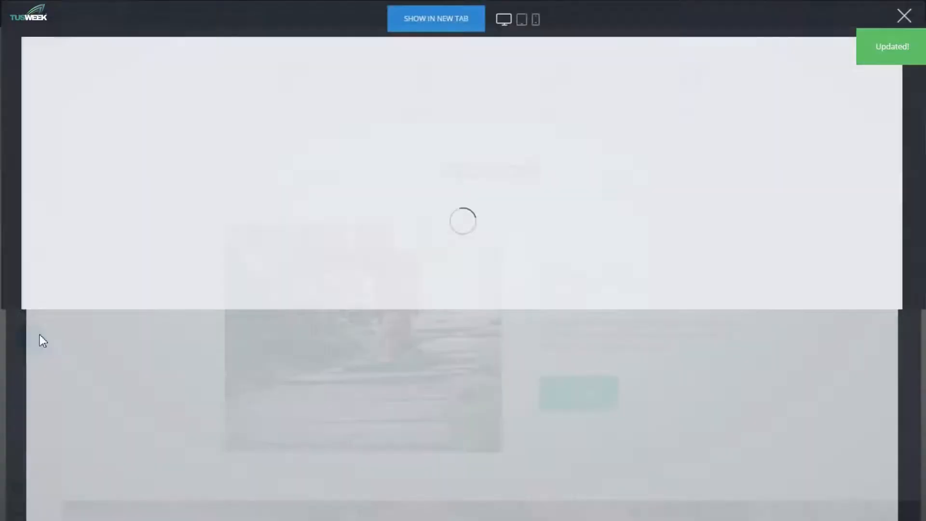
pyautogui.scroll(-10, 622, 291)
pyautogui.scroll(-10, 623, 293)
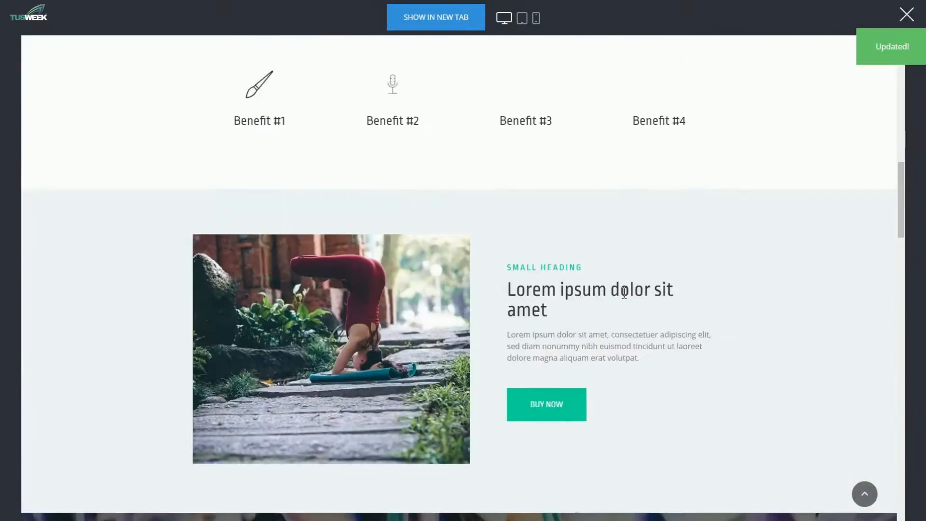
pyautogui.scroll(4, 705, 296)
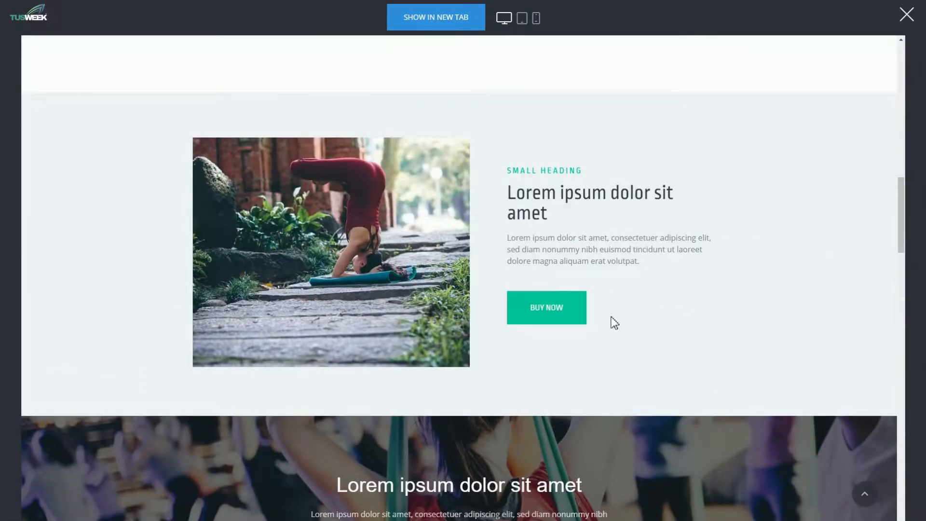
pyautogui.click(571, 314)
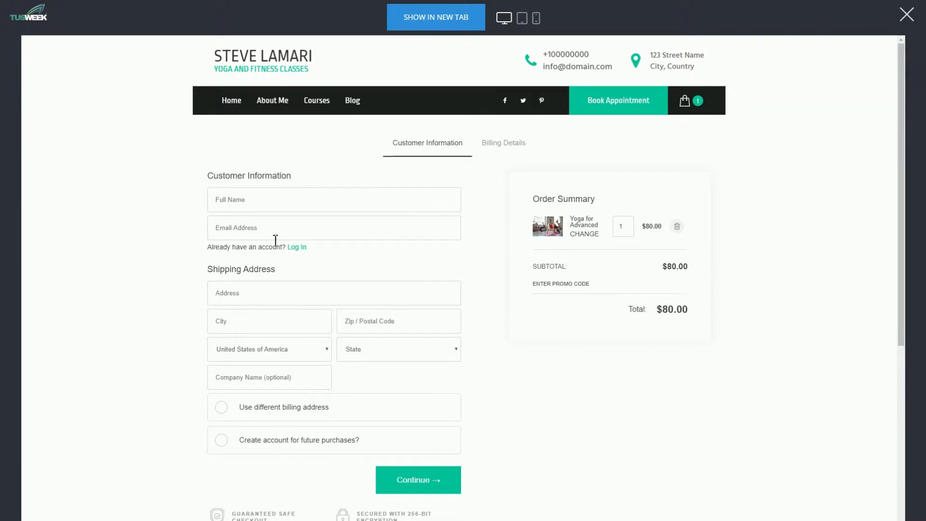
pyautogui.click(908, 20)
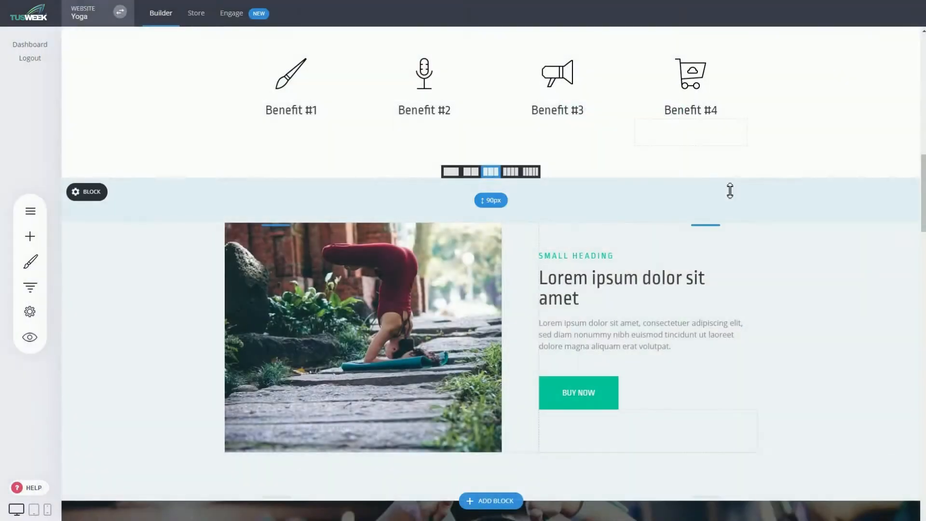
# Add a Store item to the header navigation menu, linked to all categories and all products and opening in the same tab
pyautogui.scroll(10, 743, 207)
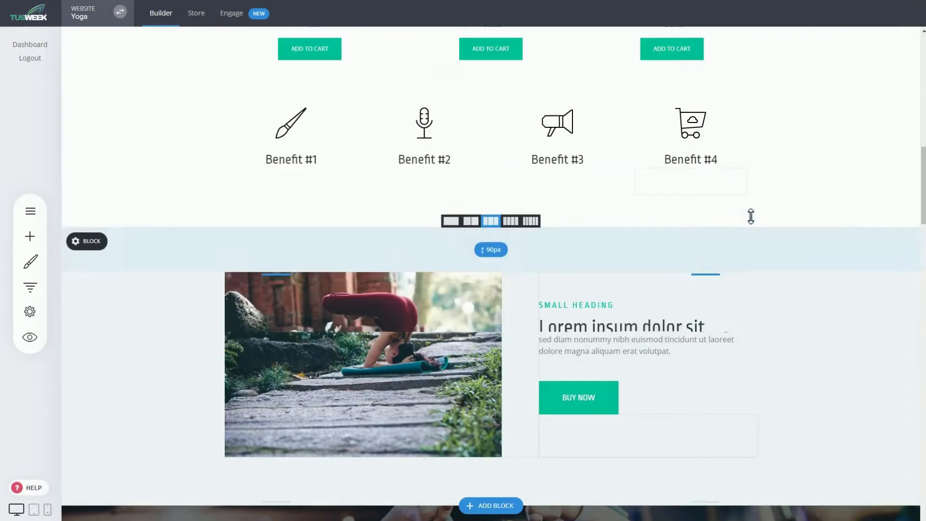
pyautogui.scroll(1, 756, 212)
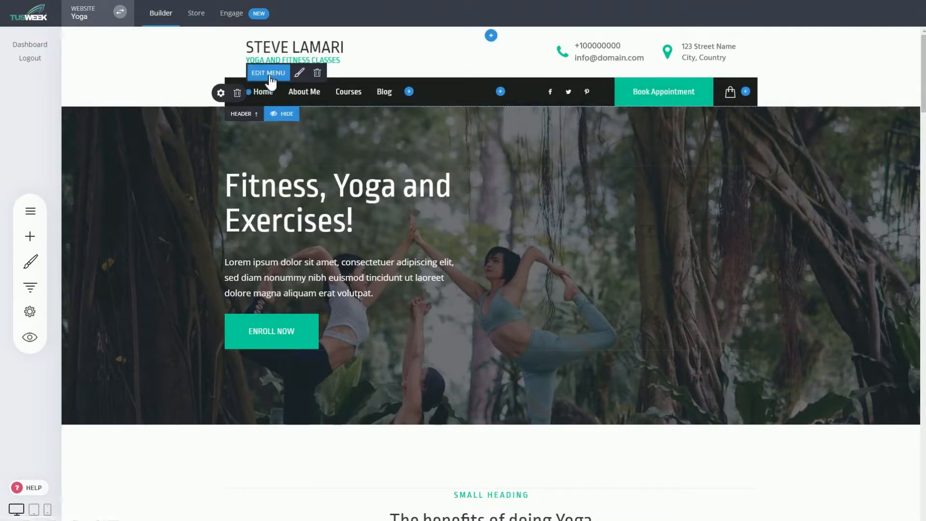
pyautogui.click(270, 74)
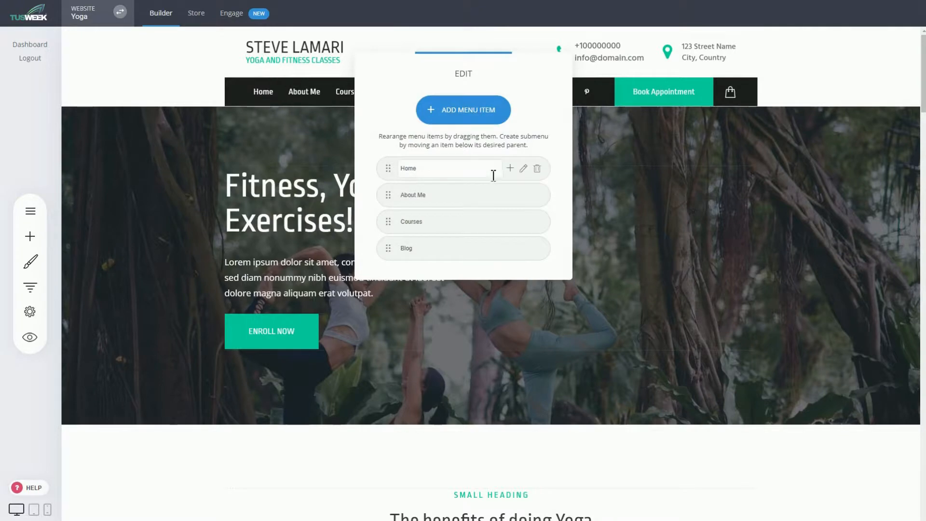
pyautogui.click(460, 120)
pyautogui.click(349, 133)
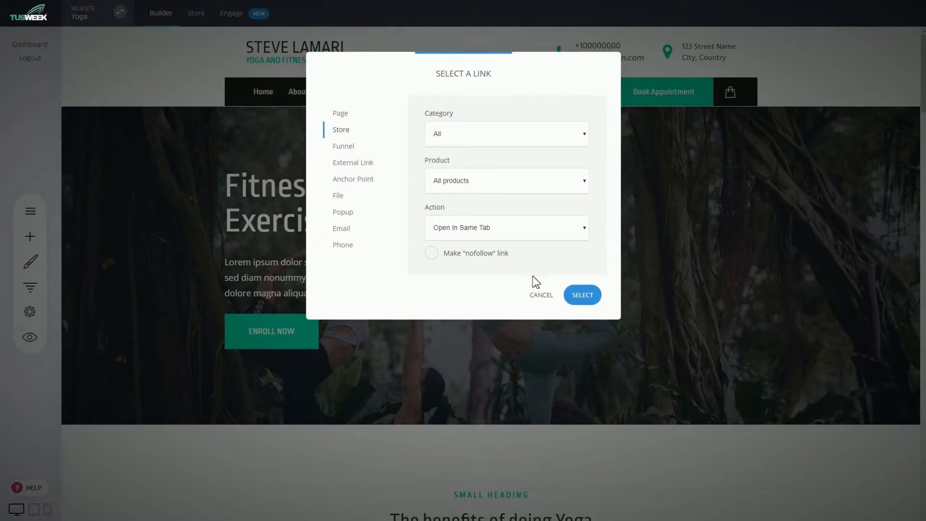
pyautogui.click(583, 296)
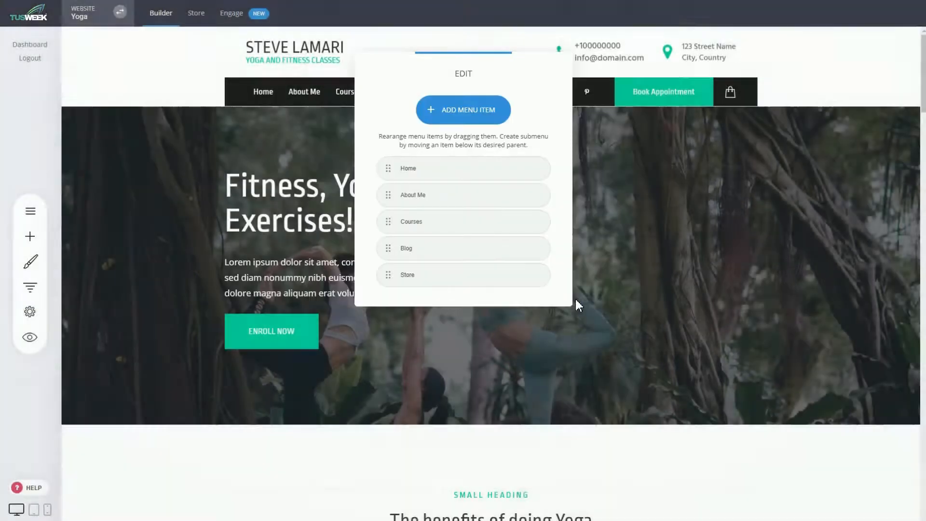
pyautogui.click(655, 273)
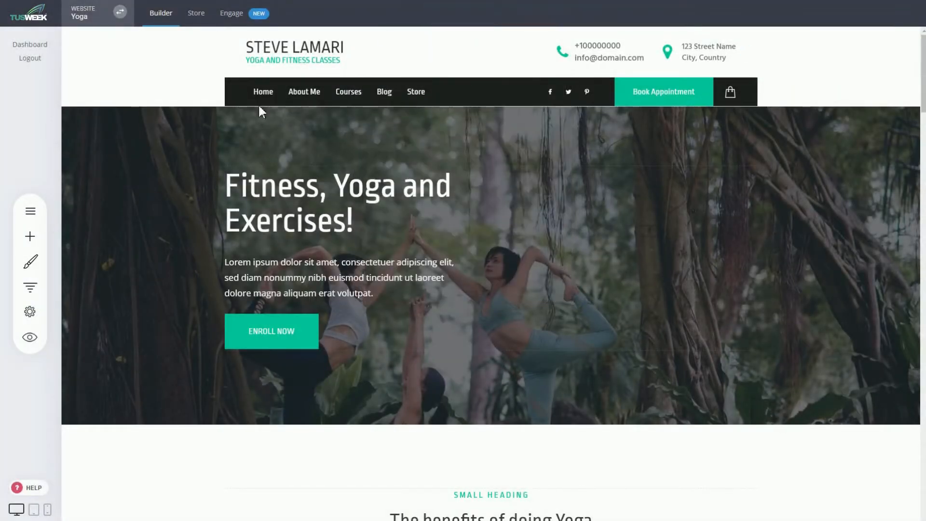
# Preview the website, check the product listing behind the Store menu item, and return to the builder
pyautogui.click(30, 337)
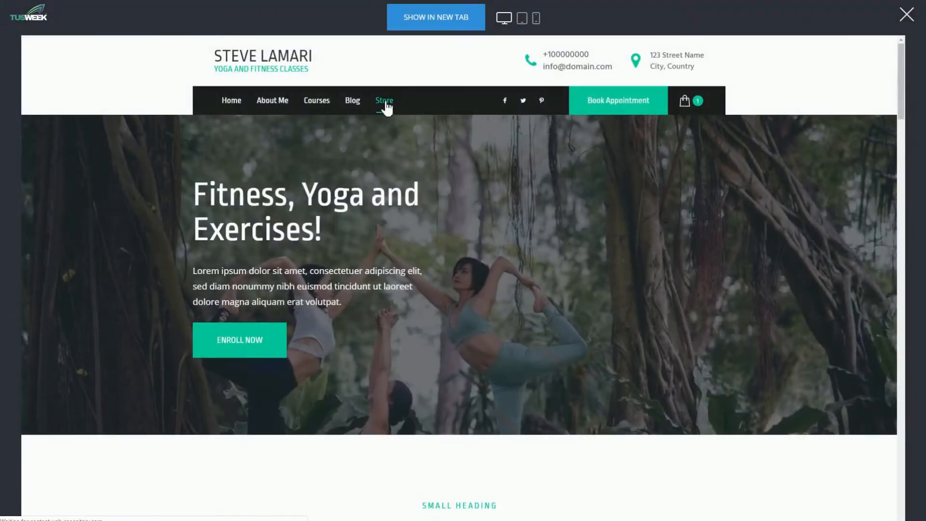
pyautogui.click(385, 100)
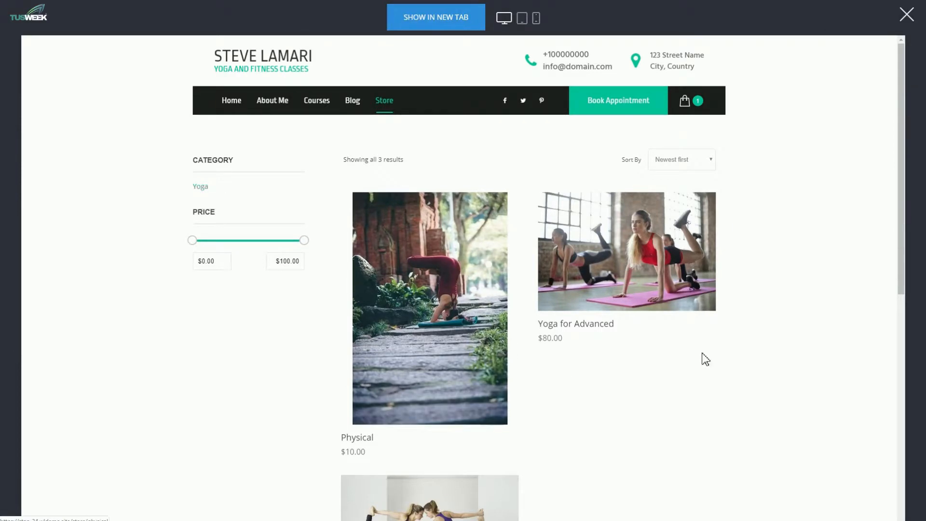
pyautogui.scroll(-4, 569, 331)
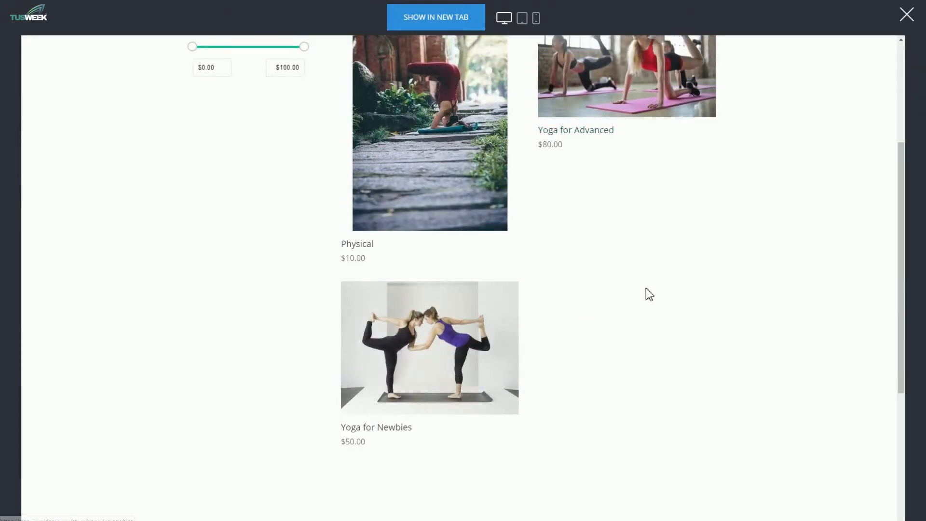
pyautogui.scroll(4, 647, 293)
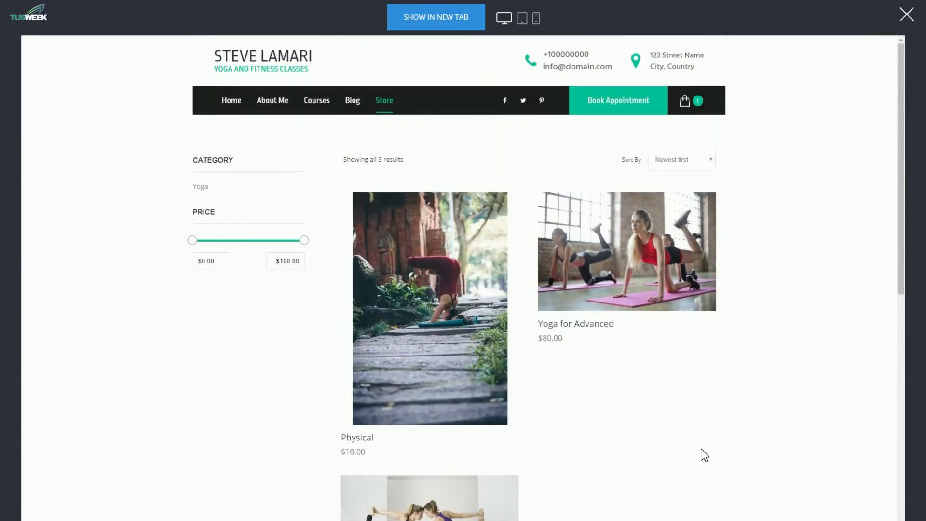
pyautogui.click(908, 24)
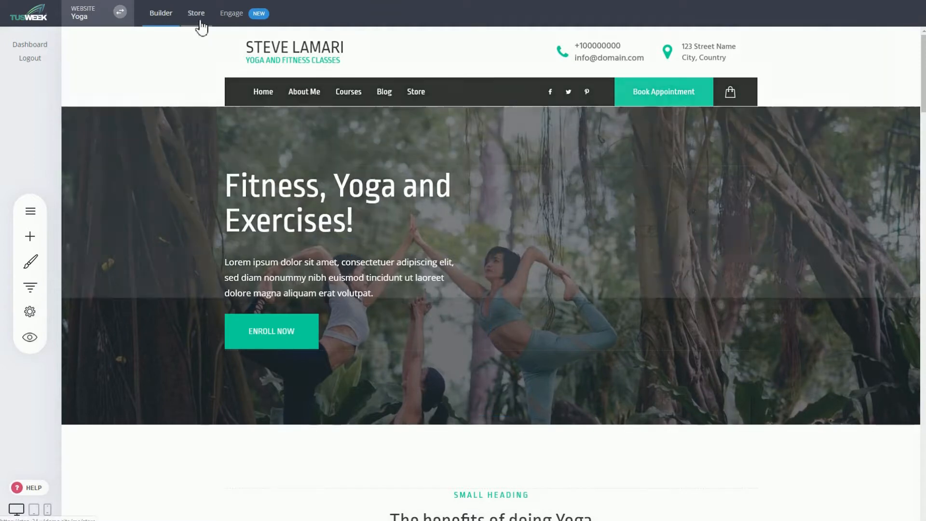
# Review the product list and dashboard in the store administration, and return to the website builder
pyautogui.click(200, 21)
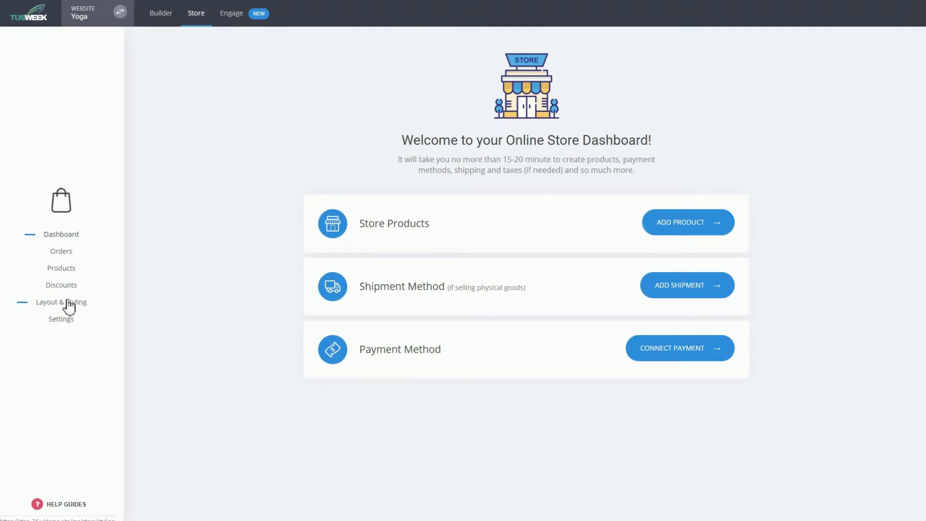
pyautogui.click(59, 270)
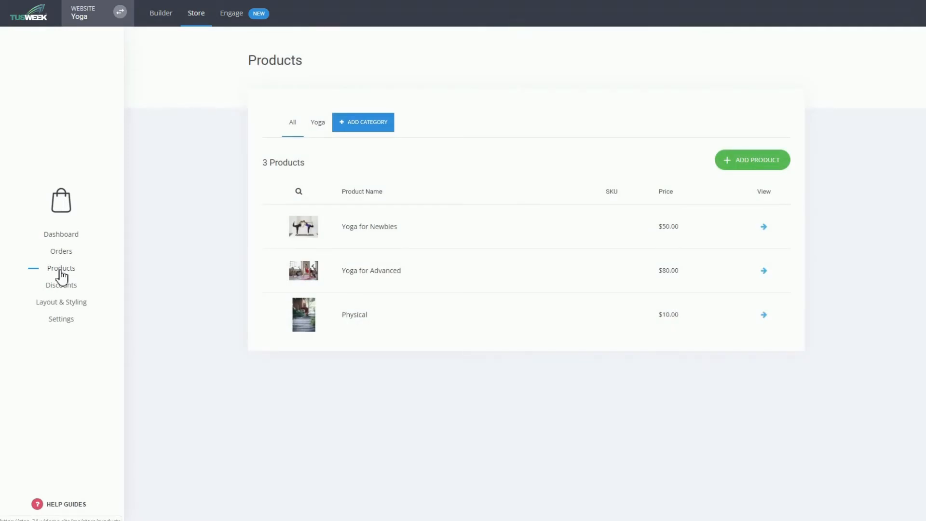
pyautogui.click(193, 19)
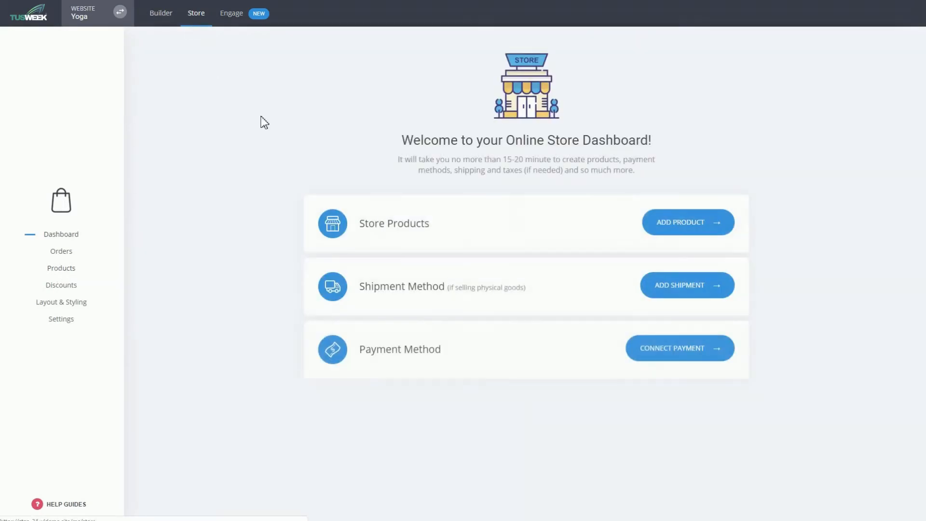
pyautogui.click(171, 22)
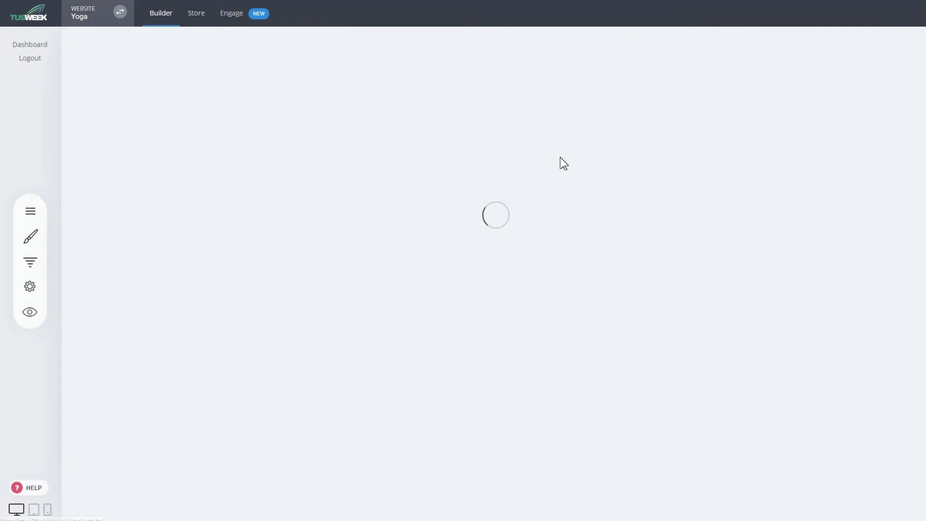